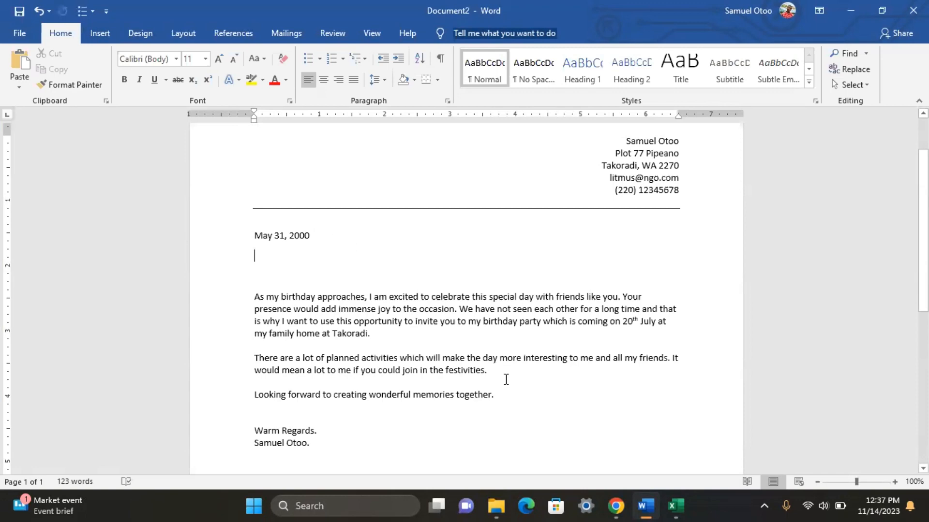
Step: Switch from the Word invitation letter to the blank Excel workbook Book1
{"action": "left_click", "coordinate": [675, 506]}
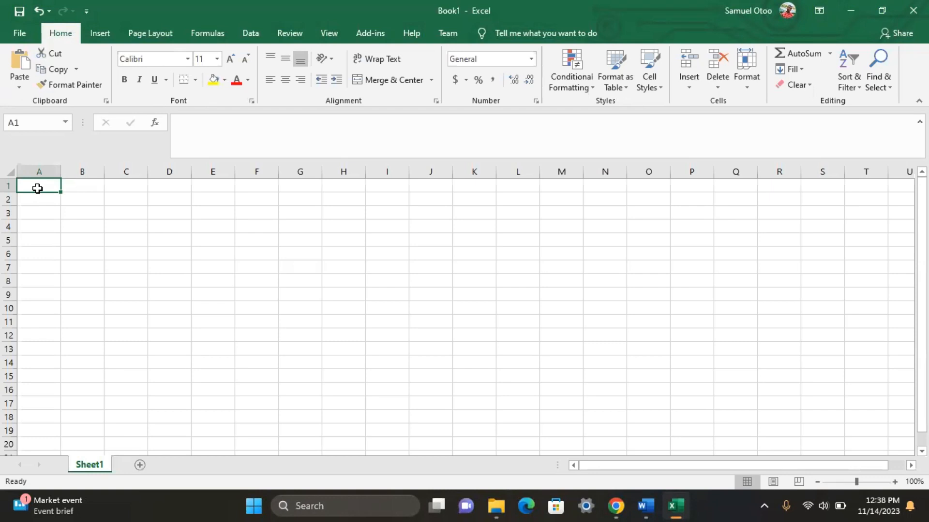
Step: Enter the headers First, Last and Address in cells A1 to C1
{"action": "type", "text": "F"}
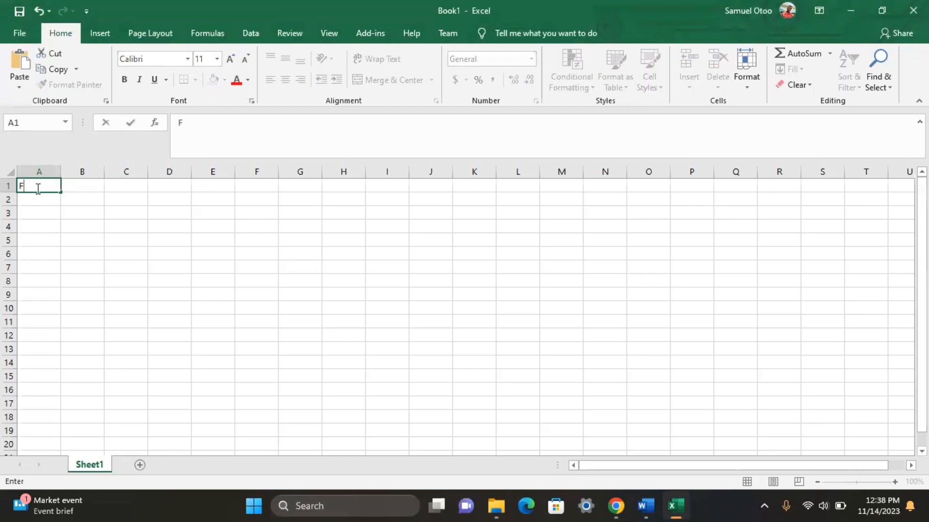
{"action": "type", "text": "irst"}
{"action": "left_click", "coordinate": [71, 190]}
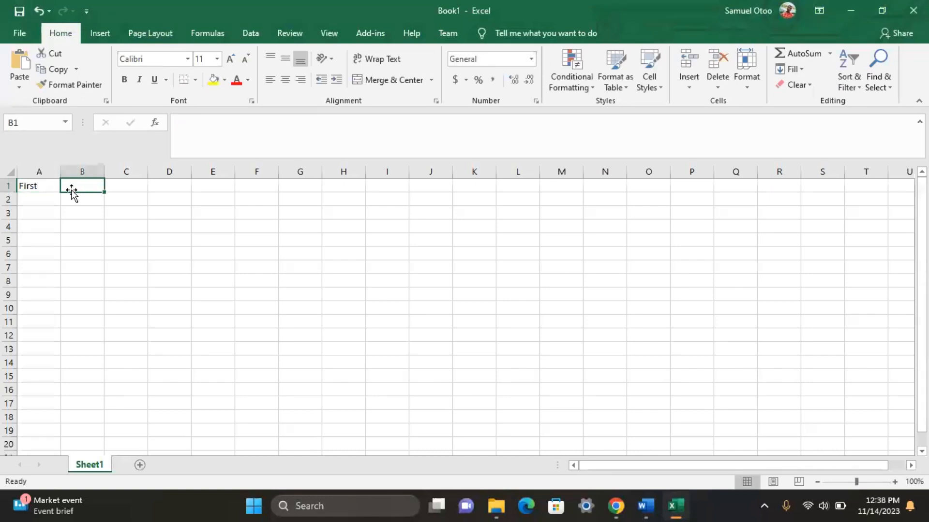
{"action": "type", "text": "Last"}
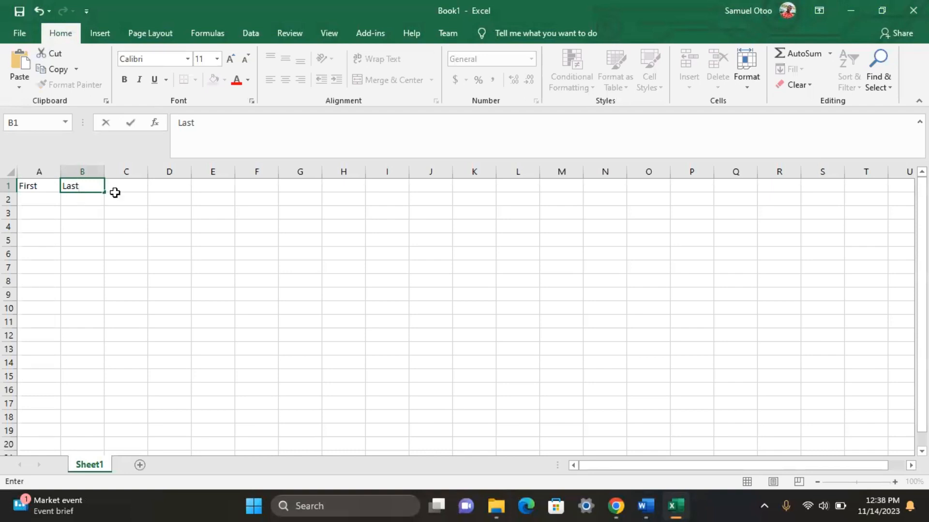
{"action": "left_click", "coordinate": [137, 187]}
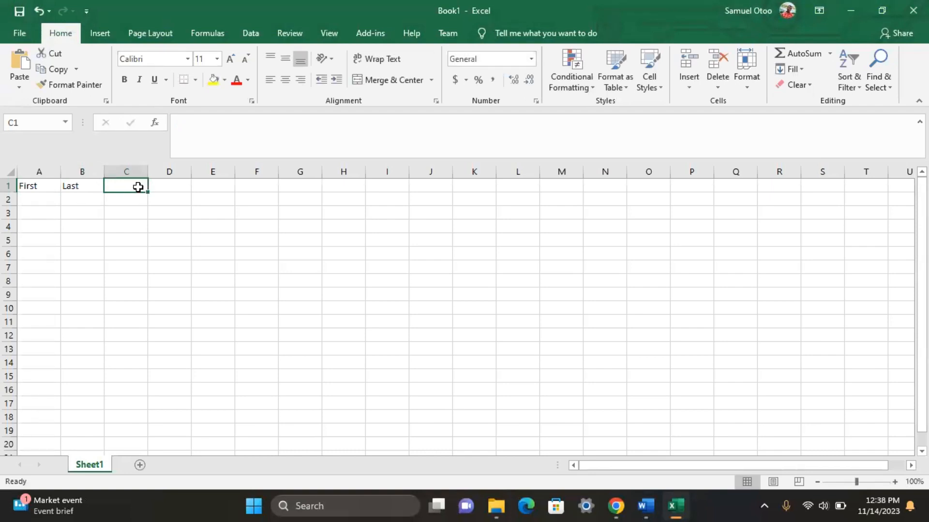
{"action": "type", "text": "Add"}
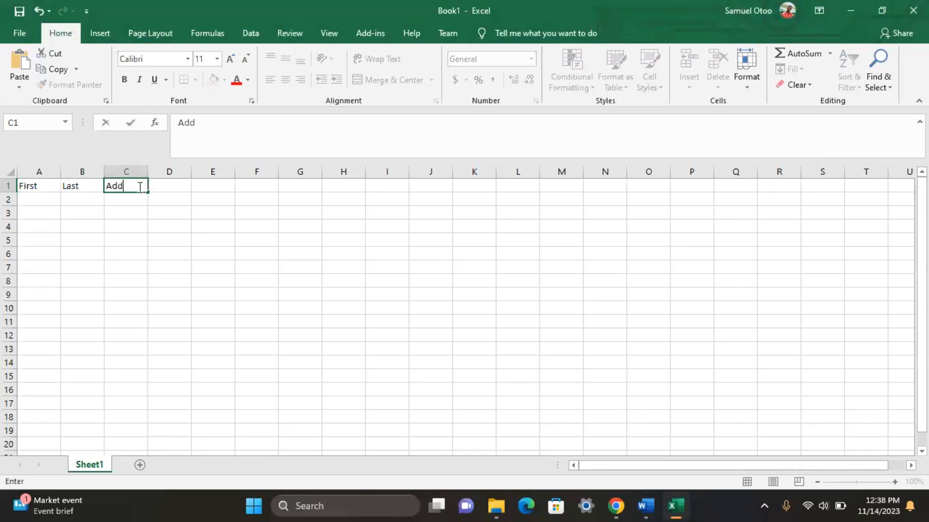
{"action": "type", "text": "ress"}
{"action": "left_click", "coordinate": [179, 188]}
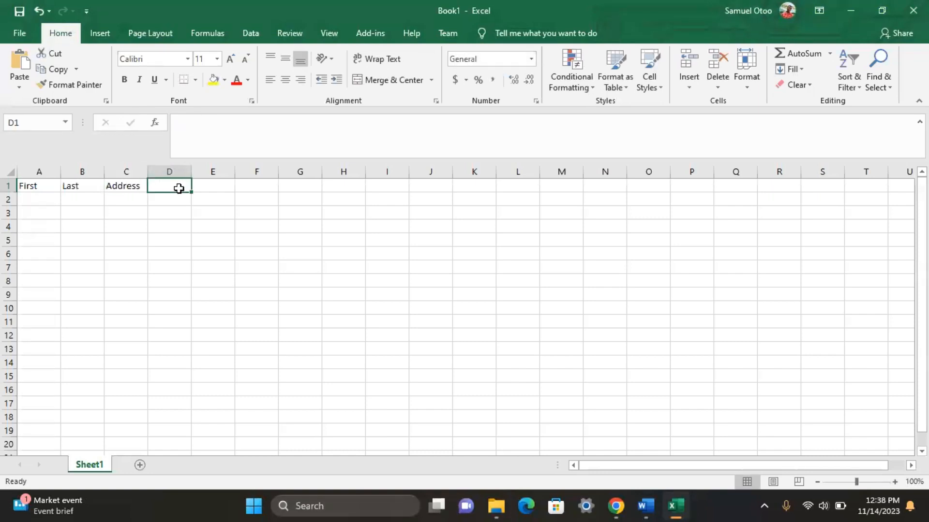
Step: Add City, State and Postal Zip Code headers in D1:F1 and widen column F
{"action": "type", "text": "C"}
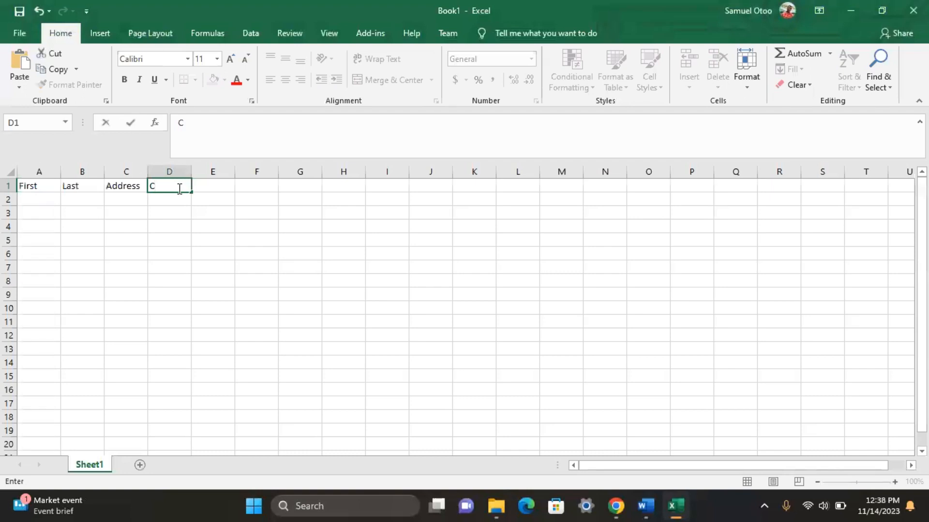
{"action": "type", "text": "ity"}
{"action": "left_click", "coordinate": [207, 189]}
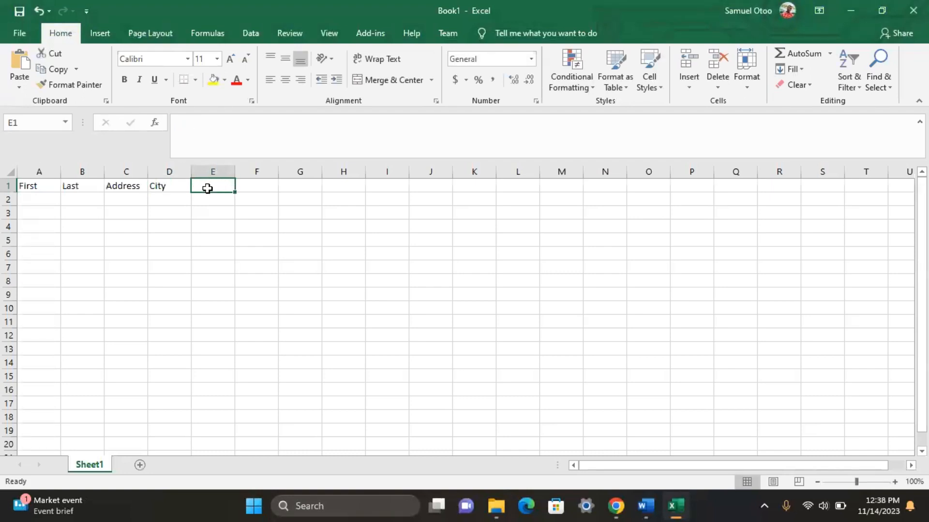
{"action": "type", "text": "St"}
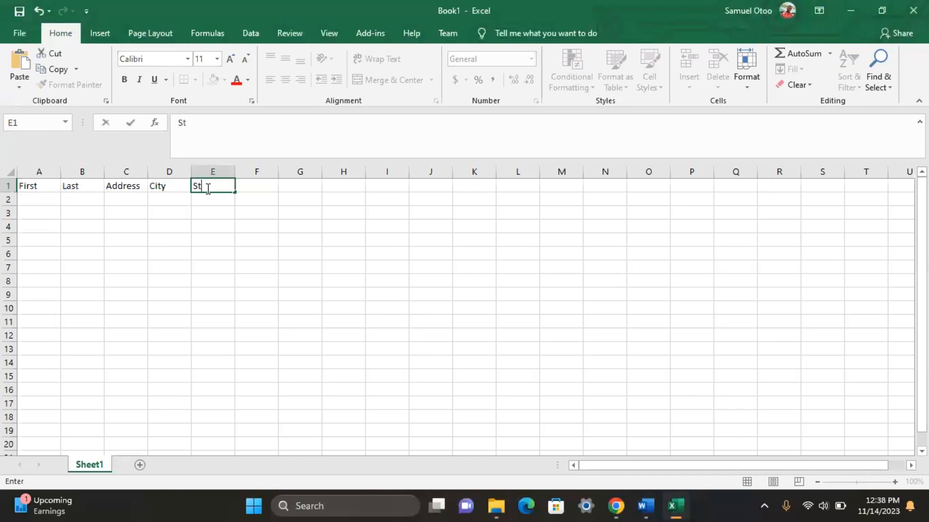
{"action": "type", "text": "ate"}
{"action": "left_click", "coordinate": [261, 188]}
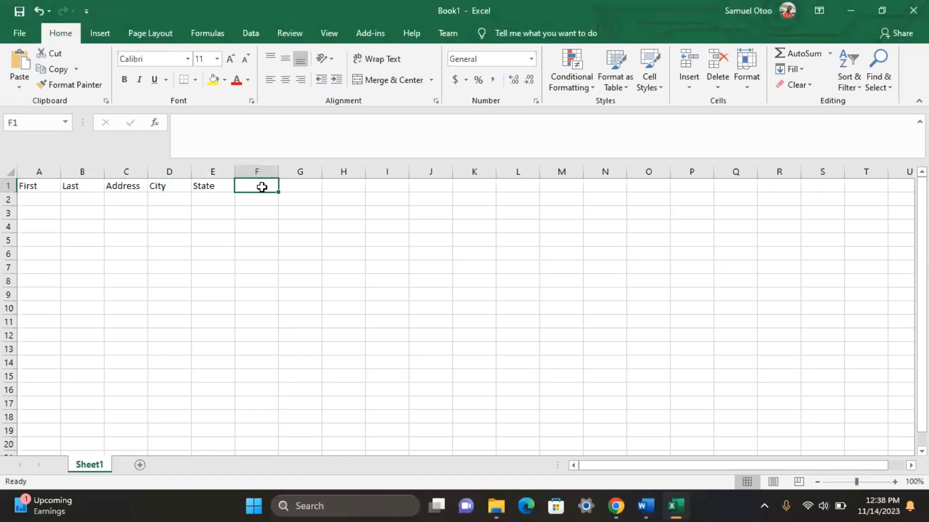
{"action": "type", "text": "Po"}
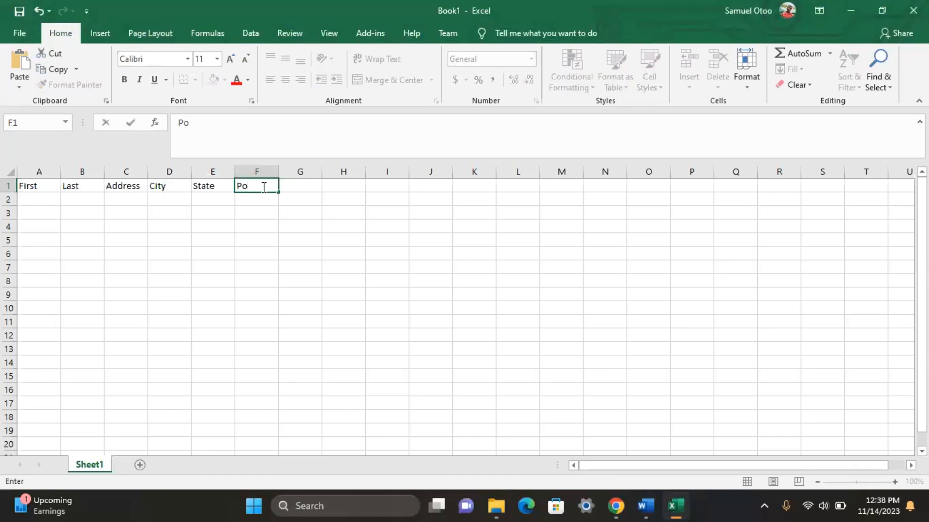
{"action": "type", "text": "stal Zip Code"}
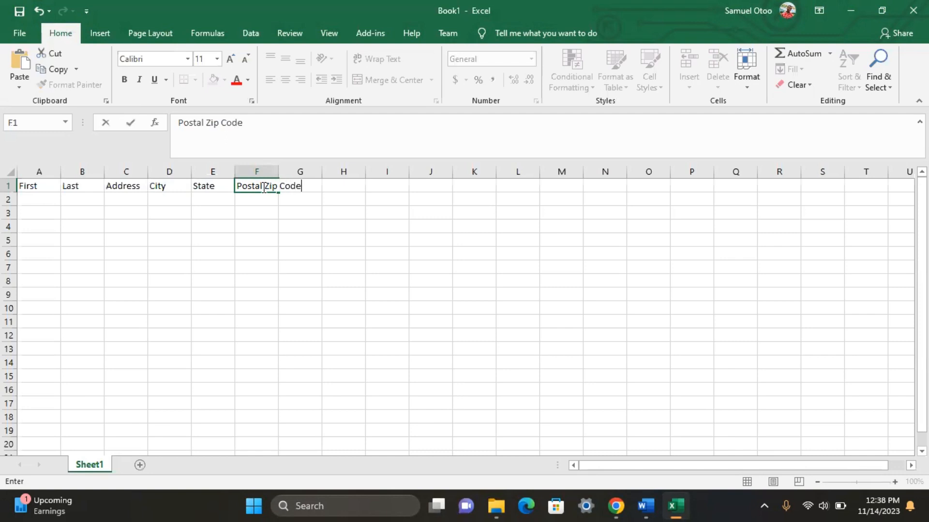
{"action": "left_click", "coordinate": [274, 213]}
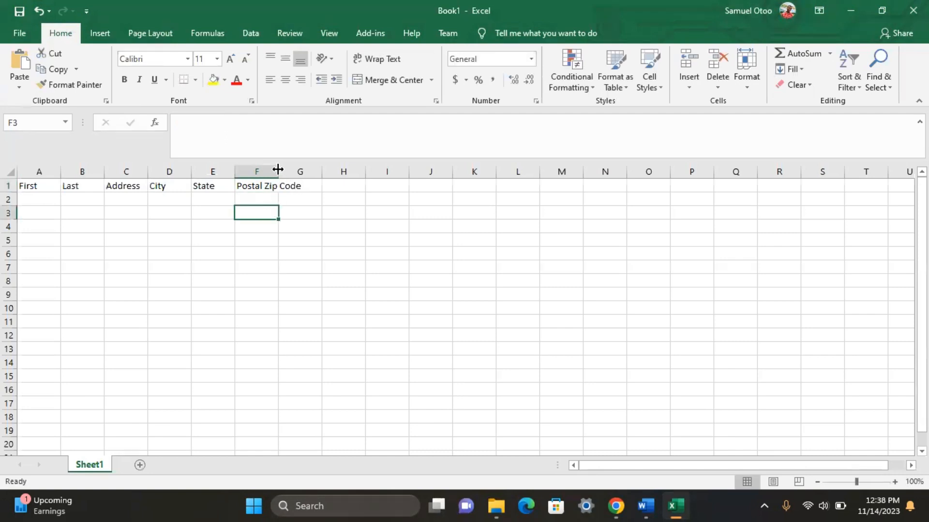
{"action": "left_click_drag", "start_coordinate": [284, 169], "coordinate": [306, 169]}
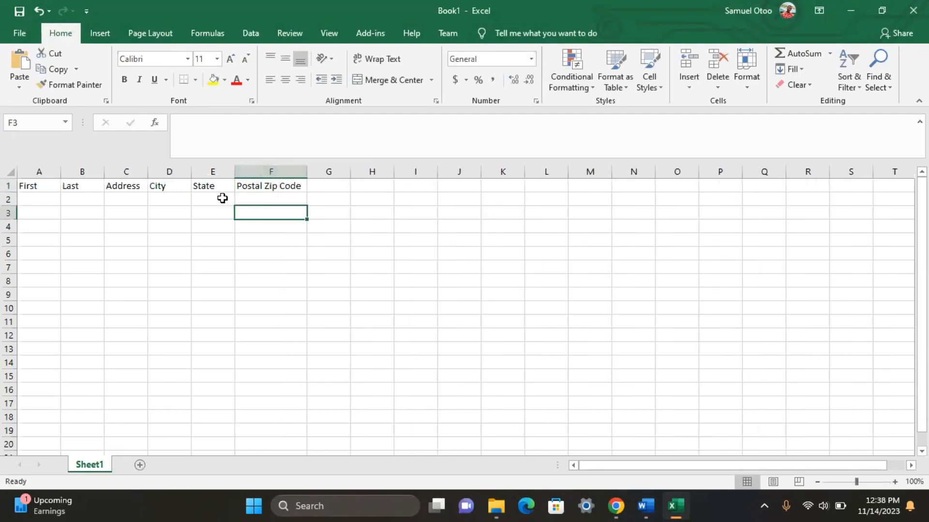
{"action": "left_click", "coordinate": [42, 200]}
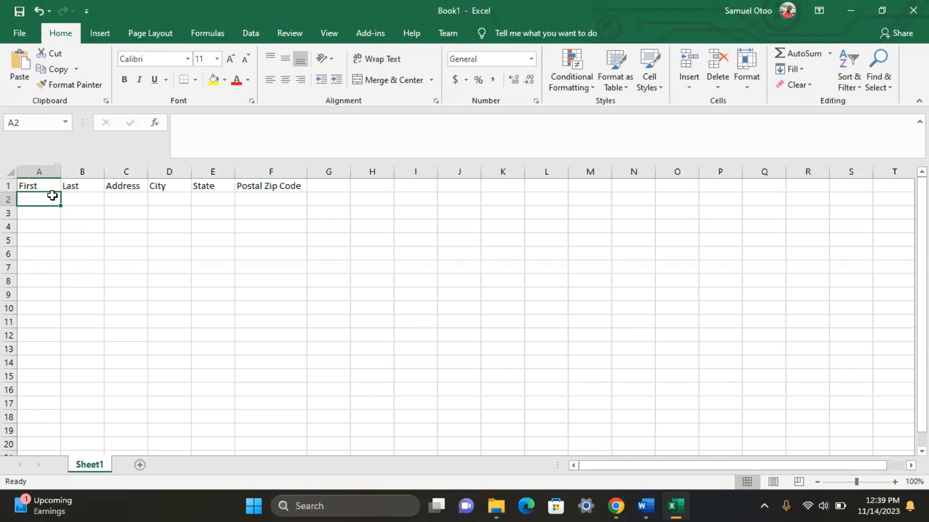
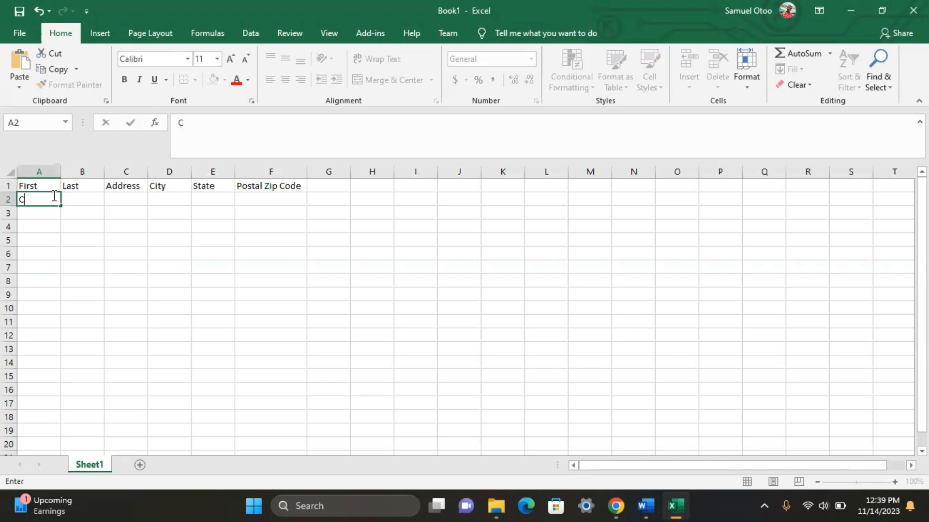
Step: Enter the first recipient's first name, last name and street address, widening columns A, C and D
{"action": "left_click", "coordinate": [89, 199]}
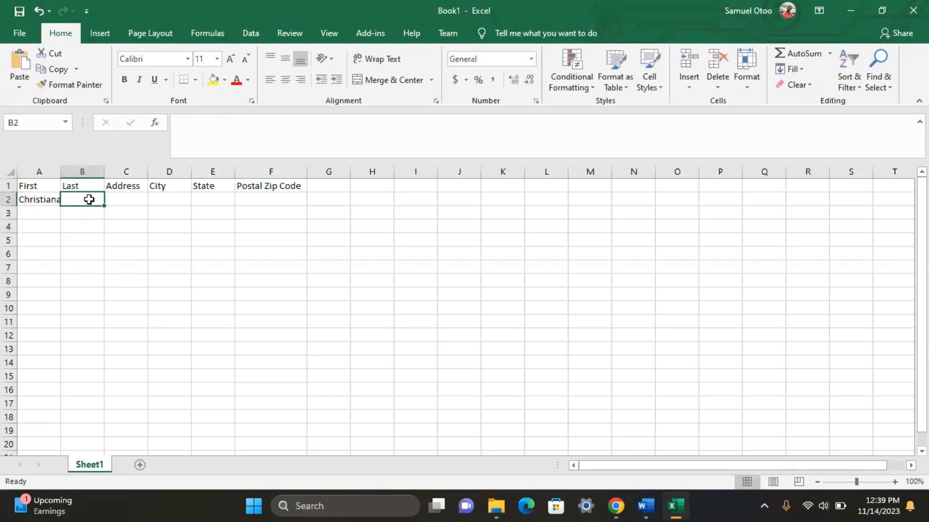
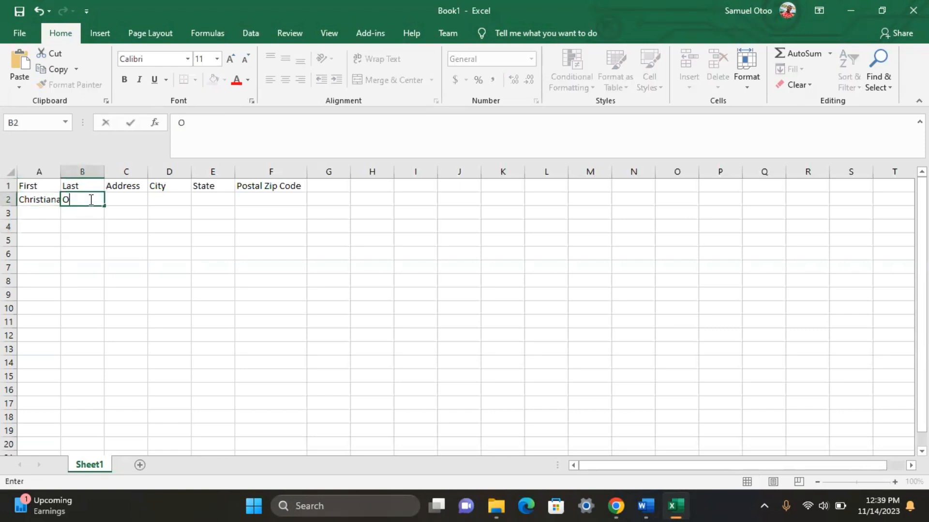
{"action": "left_click", "coordinate": [125, 197]}
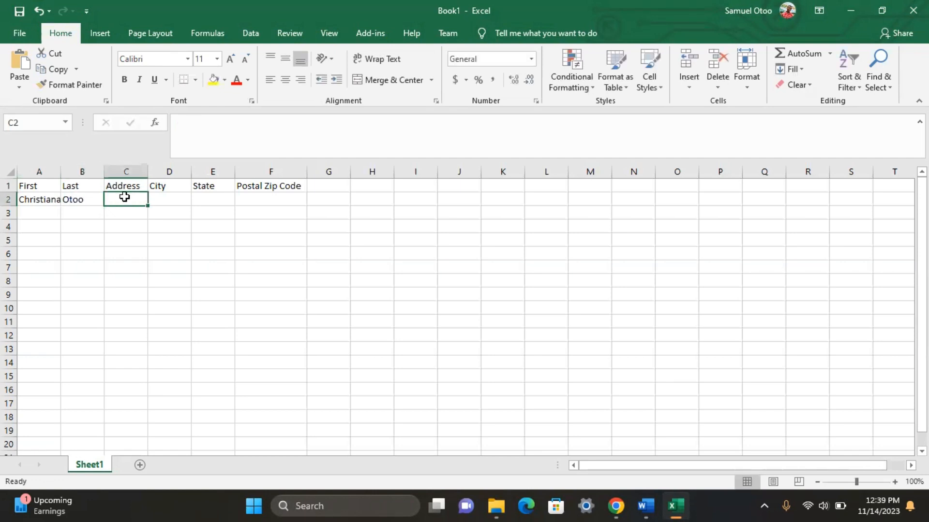
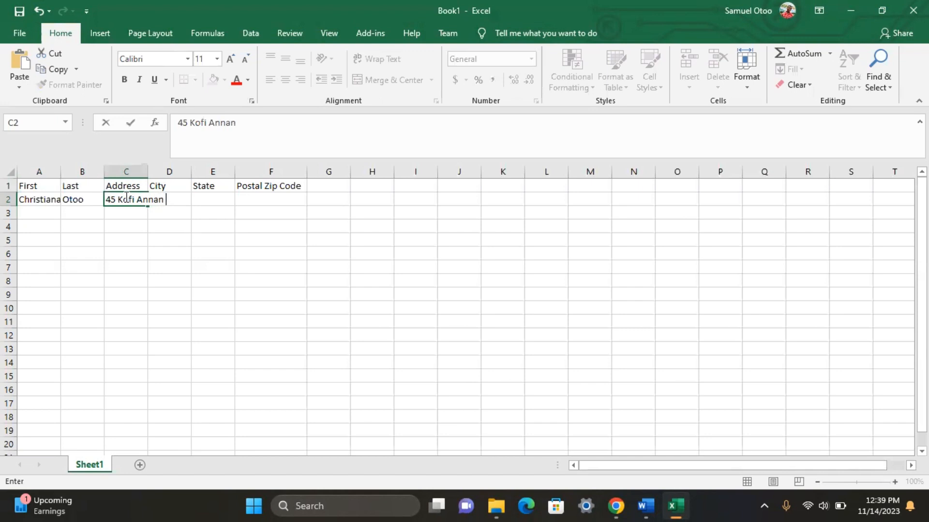
{"action": "left_click", "coordinate": [172, 225]}
{"action": "left_click", "coordinate": [182, 199]}
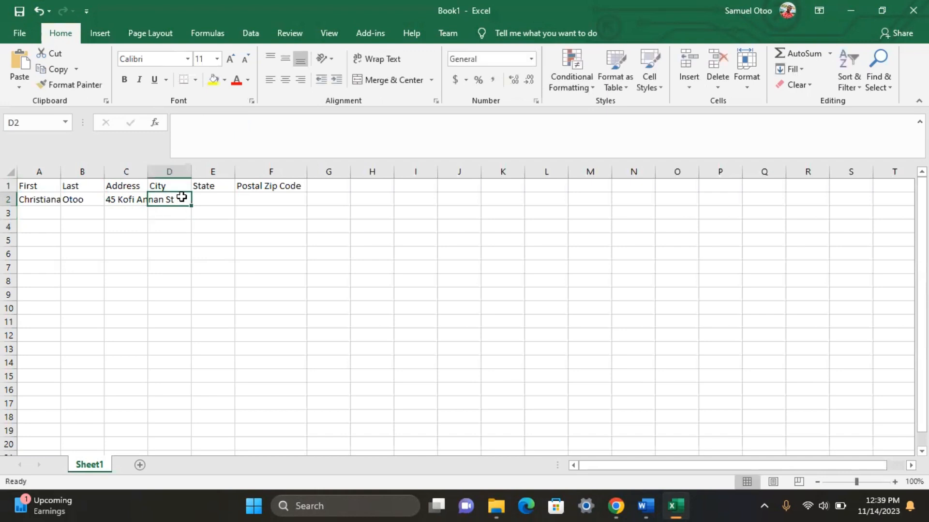
{"action": "left_click_drag", "start_coordinate": [147, 173], "coordinate": [177, 175]}
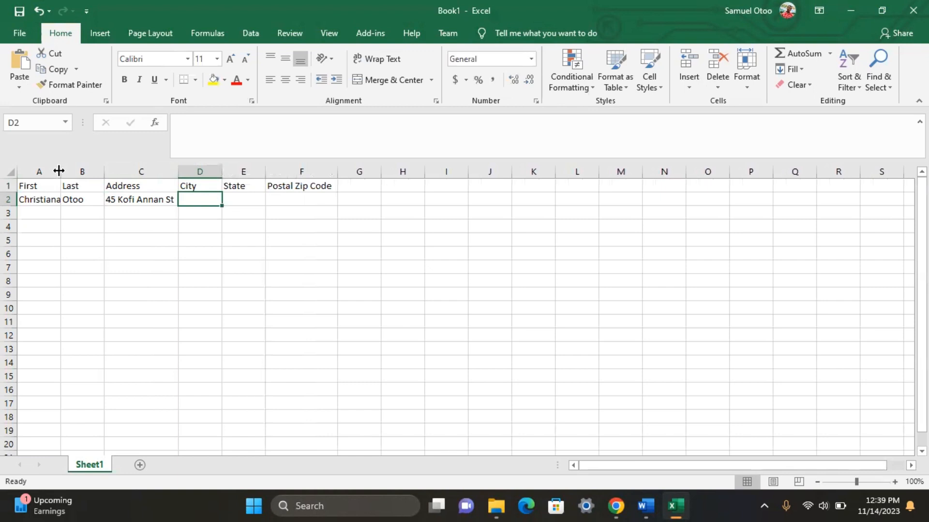
{"action": "left_click_drag", "start_coordinate": [58, 172], "coordinate": [80, 172]}
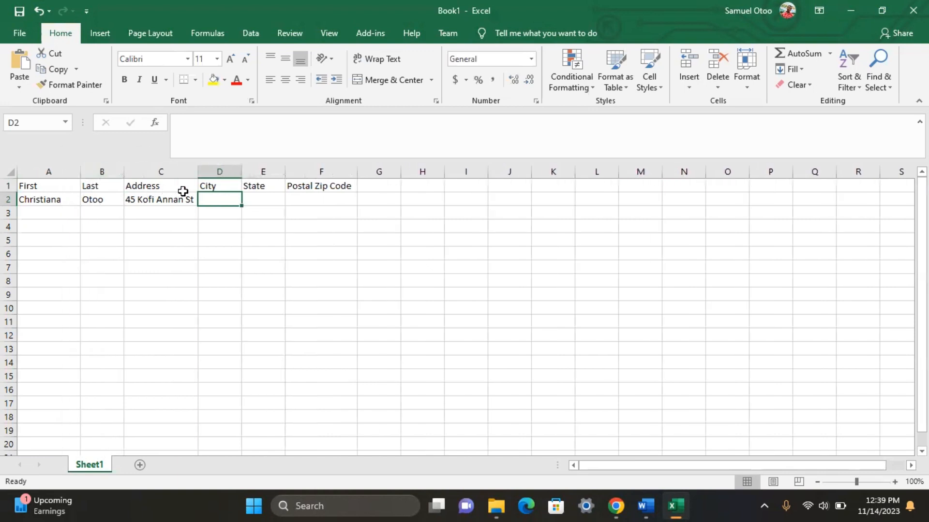
{"action": "left_click_drag", "start_coordinate": [243, 172], "coordinate": [266, 171]}
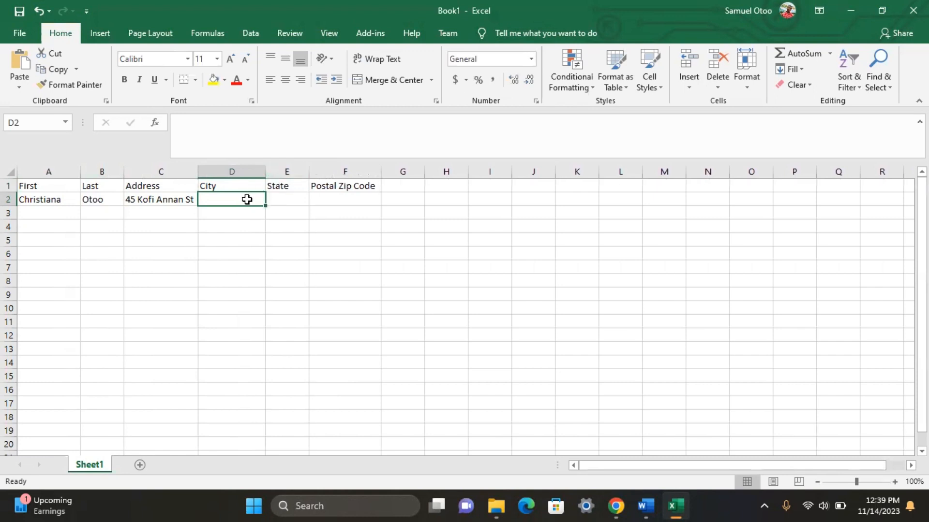
Step: Fill in the first recipient's city, region code and postal zip code in D2:F2
{"action": "type", "text": "Ma"}
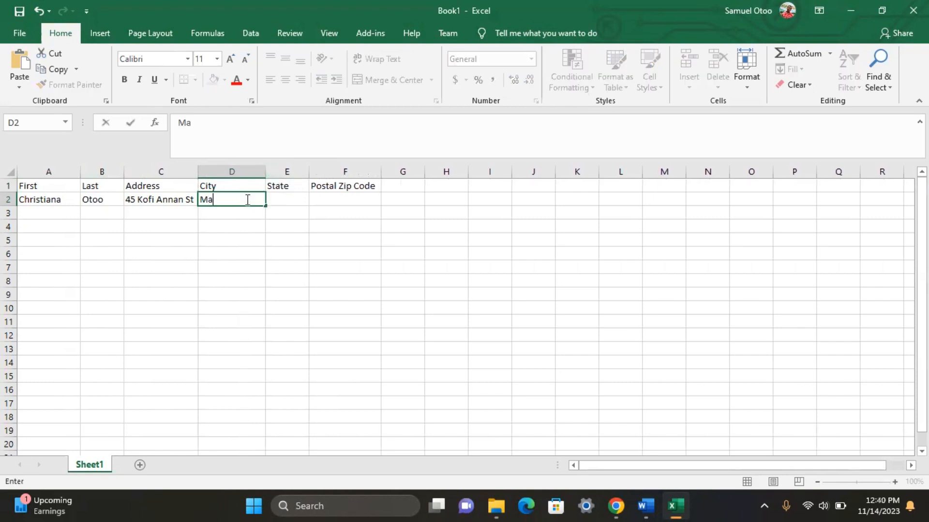
{"action": "type", "text": "nkessim"}
{"action": "left_click", "coordinate": [281, 196]}
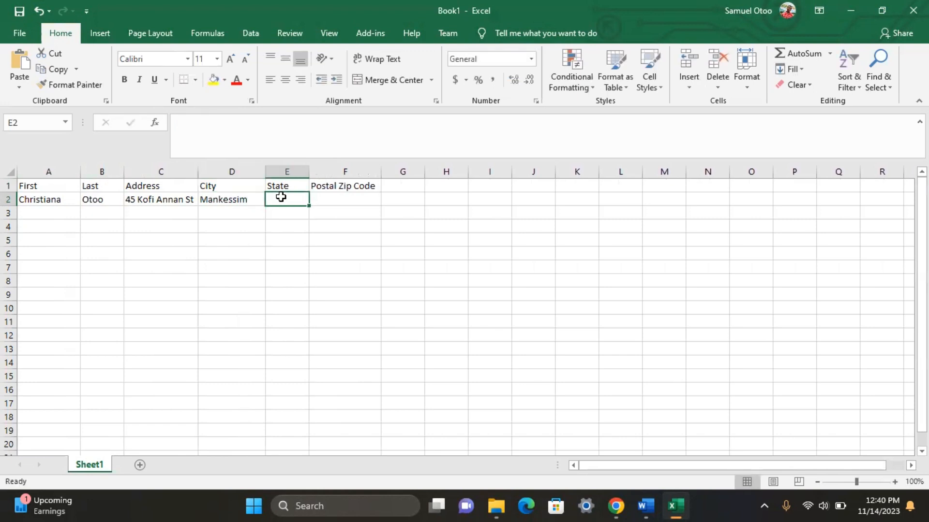
{"action": "type", "text": "CR"}
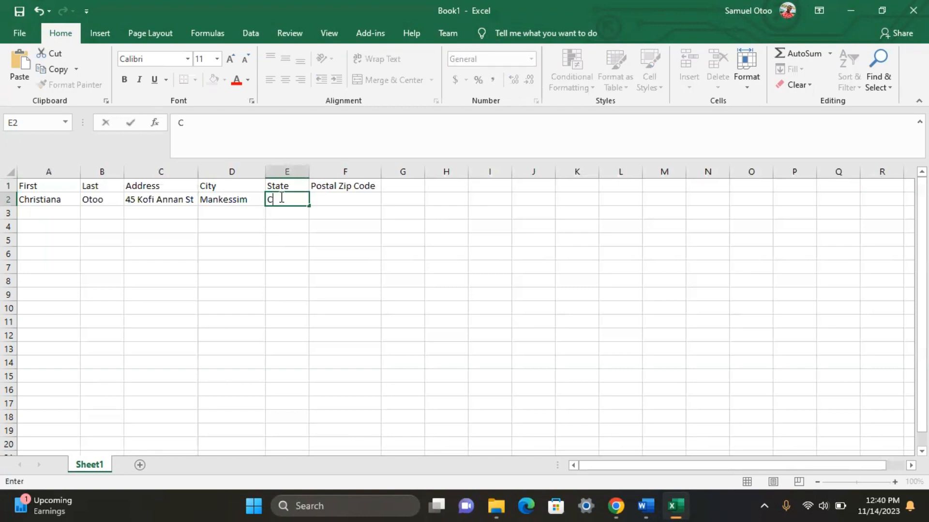
{"action": "left_click", "coordinate": [325, 198]}
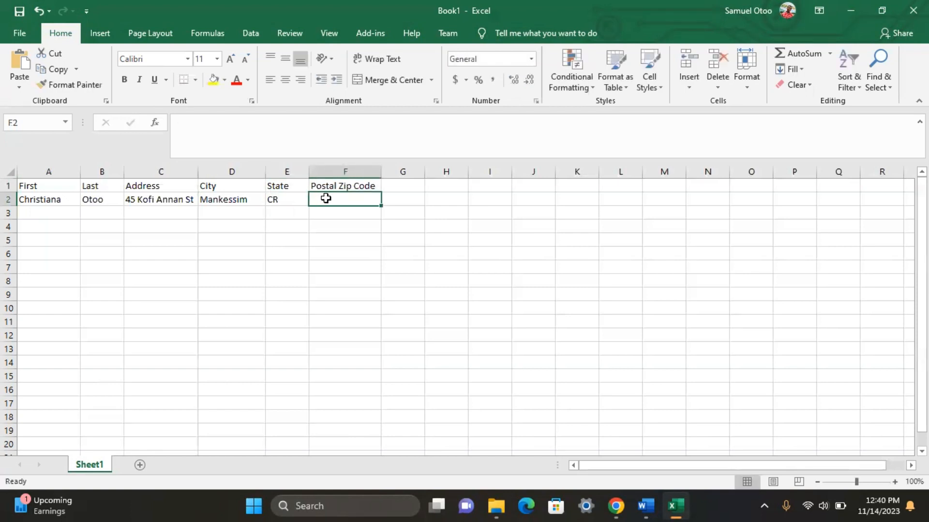
{"action": "type", "text": "22"}
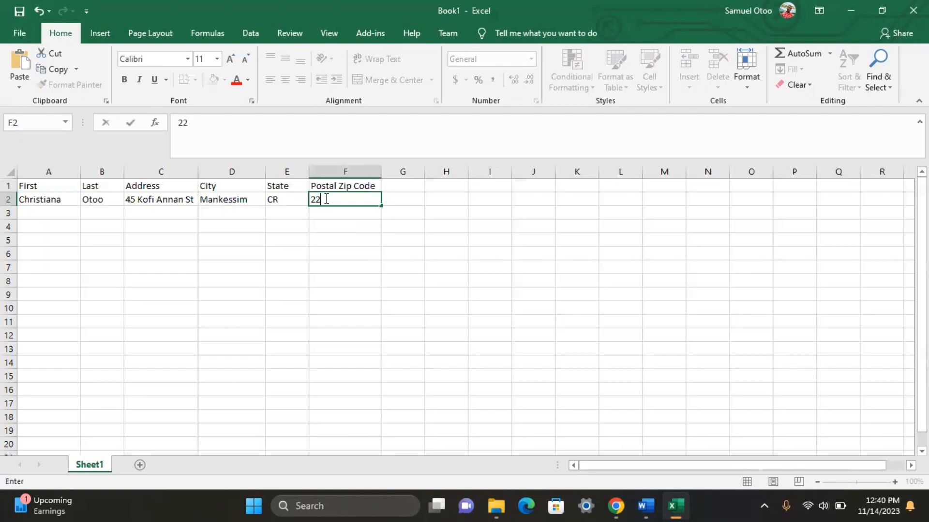
{"action": "type", "text": "12"}
{"action": "left_click", "coordinate": [68, 213]}
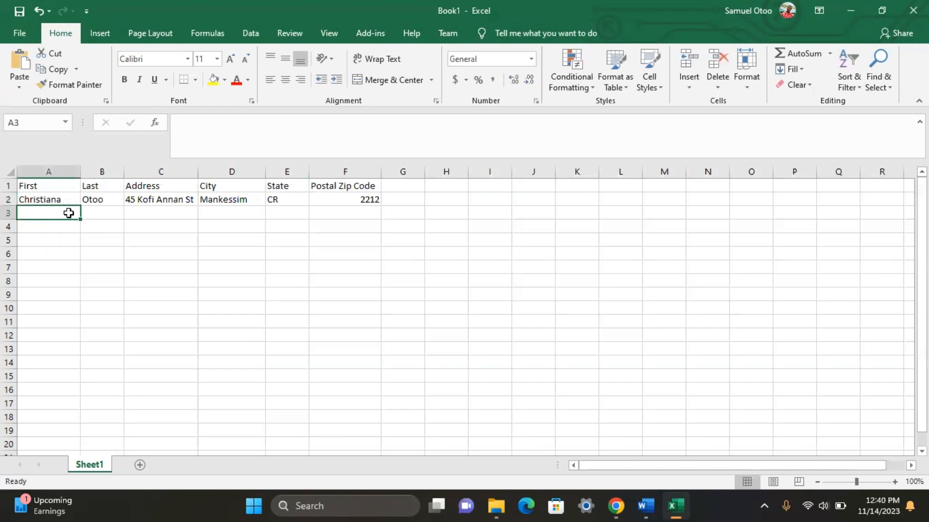
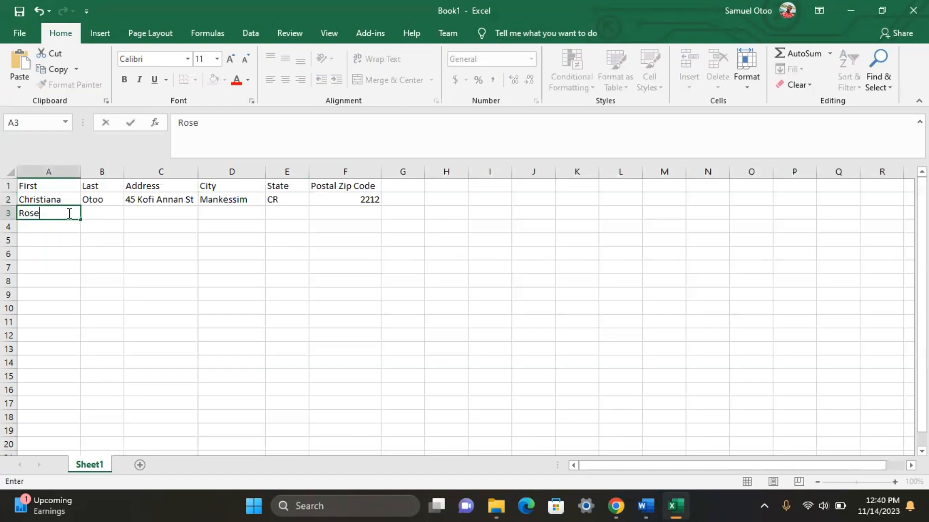
Step: Enter the second recipient's first name, last name and street address, widening column C
{"action": "left_click", "coordinate": [109, 214]}
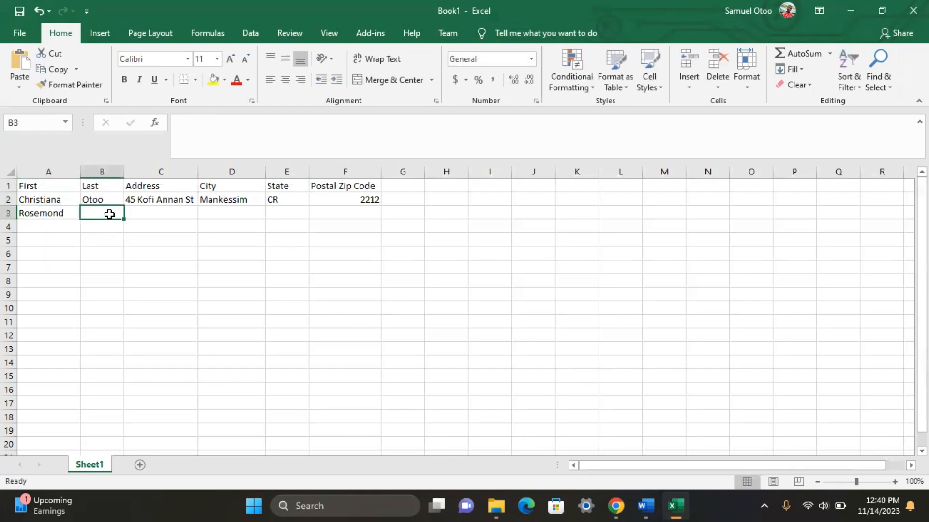
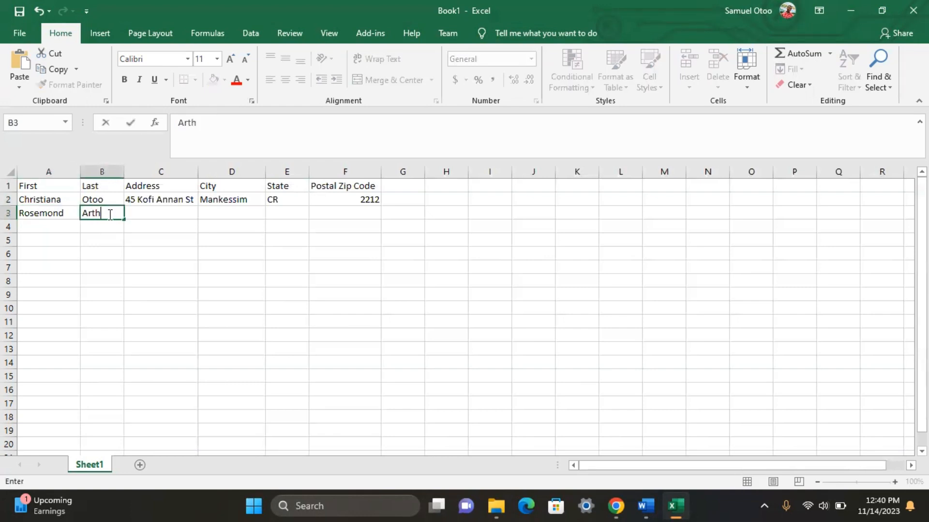
{"action": "left_click", "coordinate": [141, 213]}
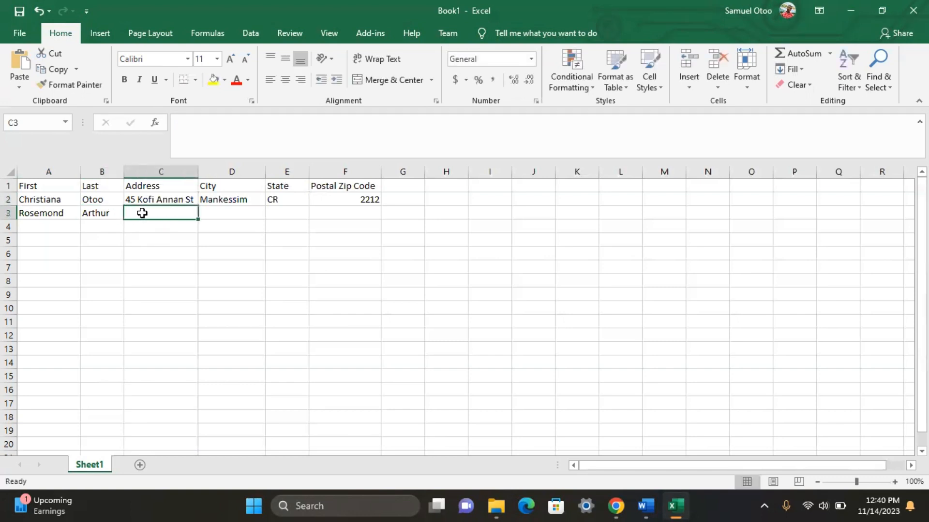
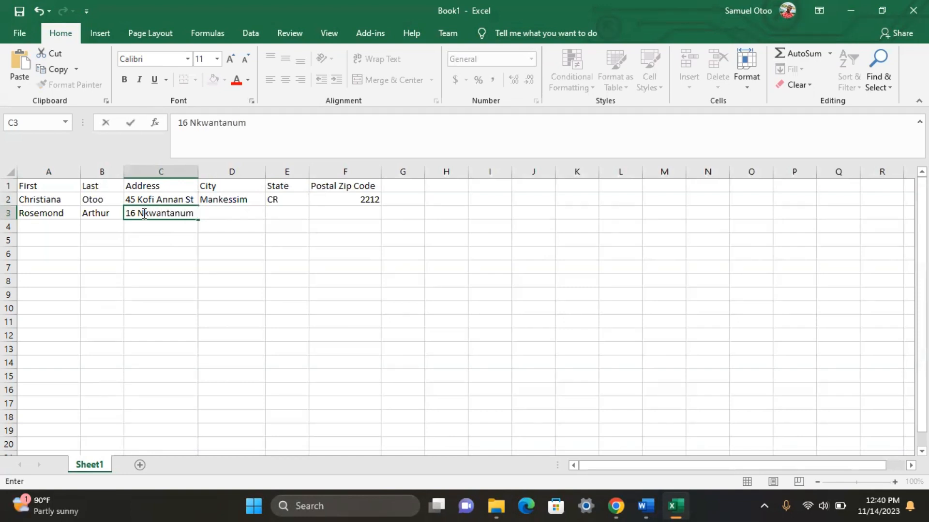
{"action": "left_click", "coordinate": [219, 210]}
{"action": "left_click", "coordinate": [237, 231]}
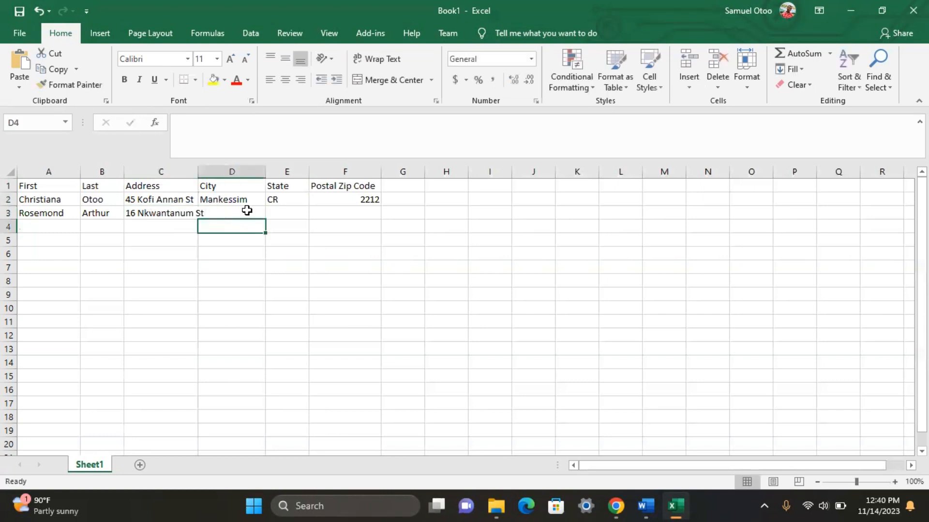
{"action": "left_click", "coordinate": [245, 211]}
{"action": "left_click_drag", "start_coordinate": [197, 172], "coordinate": [212, 172]}
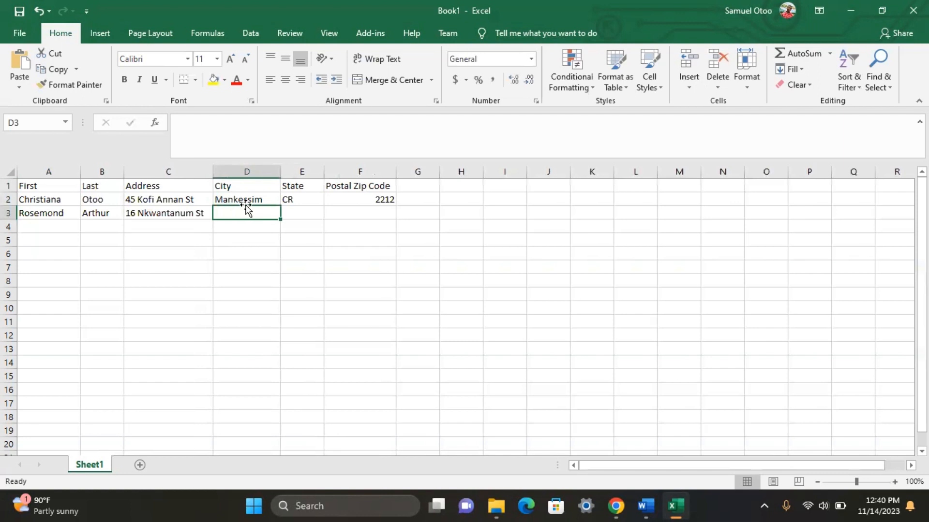
Step: Fill in the second recipient's city, state and postal zip code in D3:F3
{"action": "type", "text": "Takoar"}
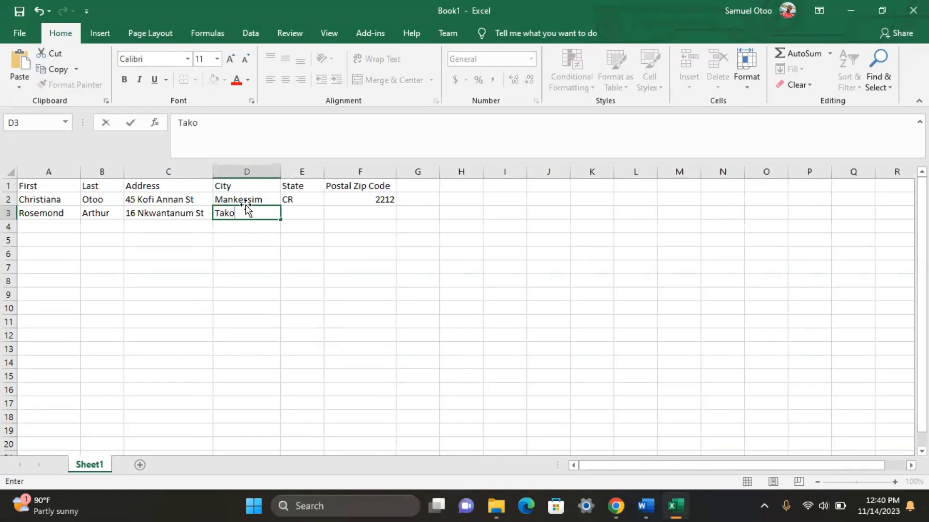
{"action": "key", "text": "BackSpace"}
{"action": "key", "text": "BackSpace"}
{"action": "type", "text": "radi"}
{"action": "left_click", "coordinate": [316, 213]}
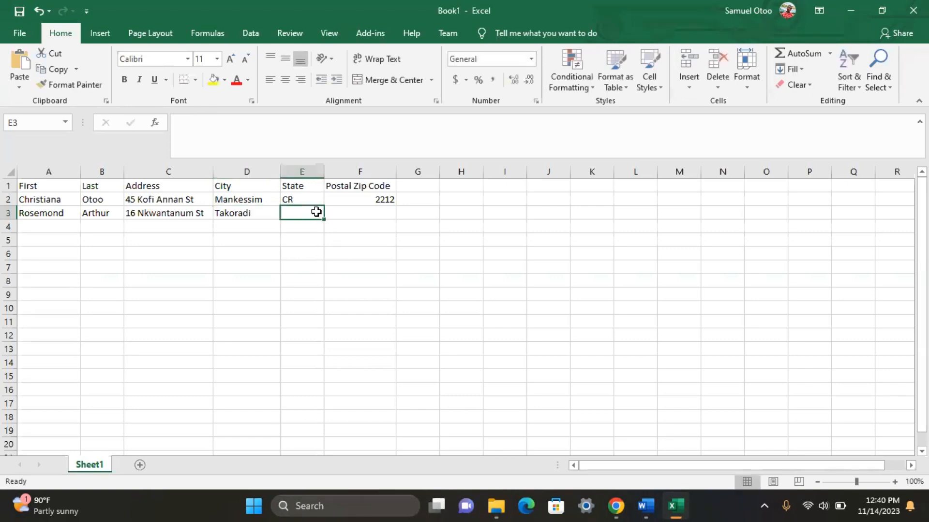
{"action": "type", "text": "W"}
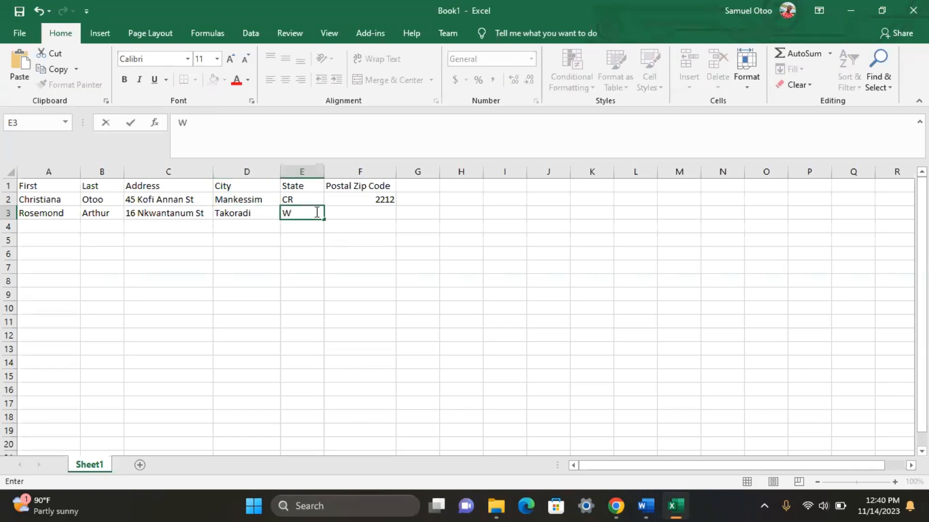
{"action": "type", "text": "R"}
{"action": "left_click", "coordinate": [362, 214]}
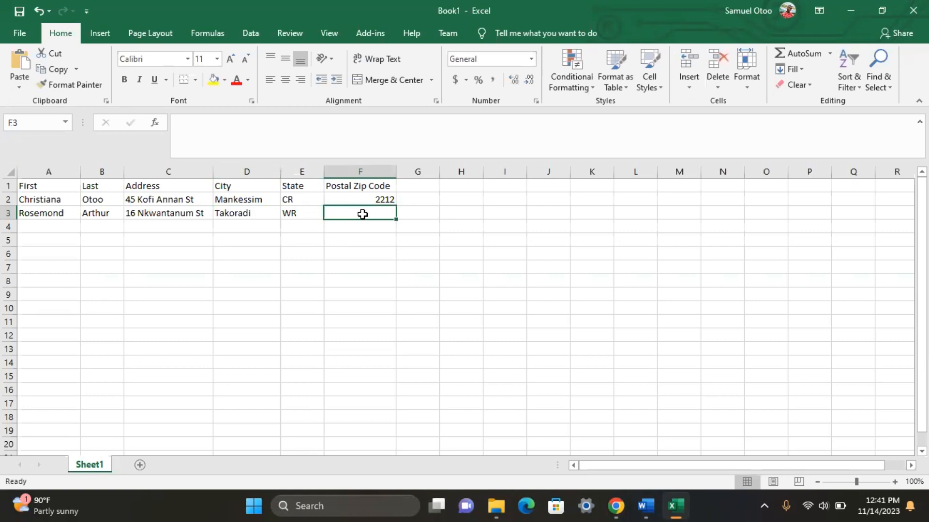
{"action": "type", "text": "41"}
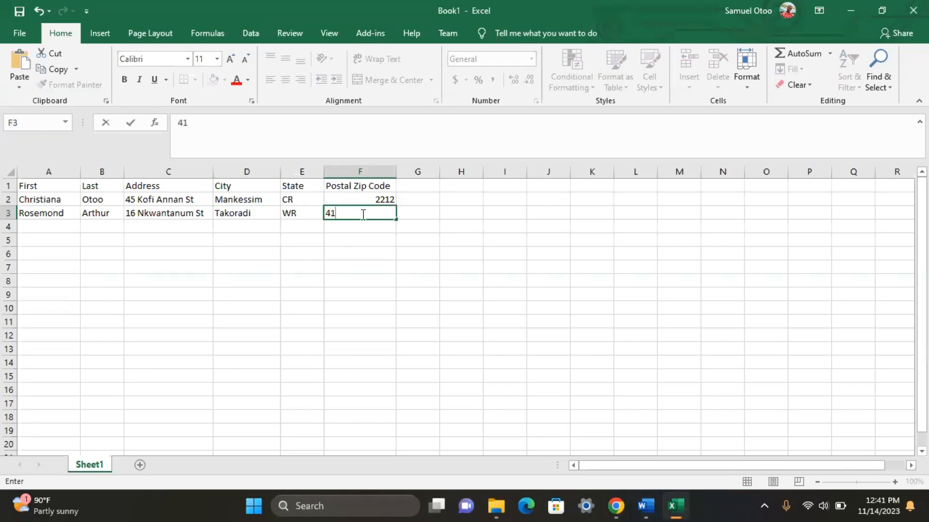
{"action": "type", "text": "56"}
{"action": "left_click", "coordinate": [49, 226]}
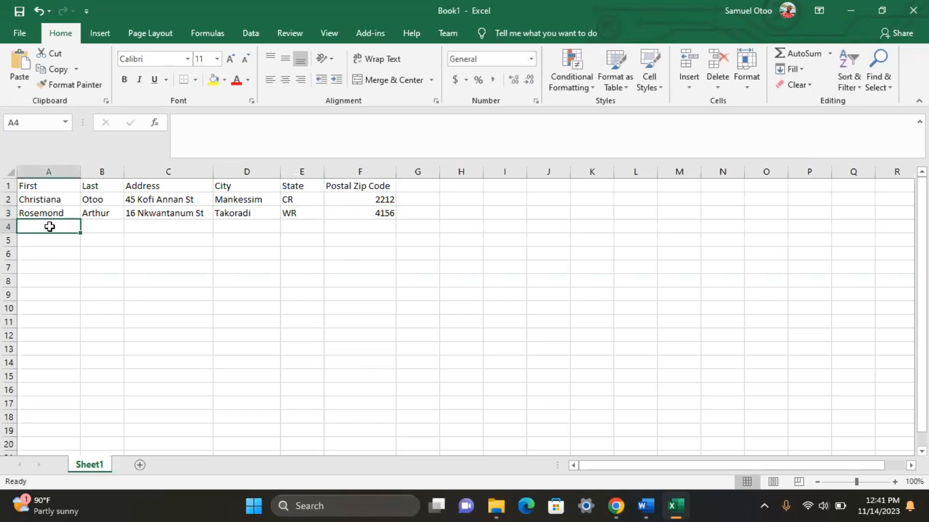
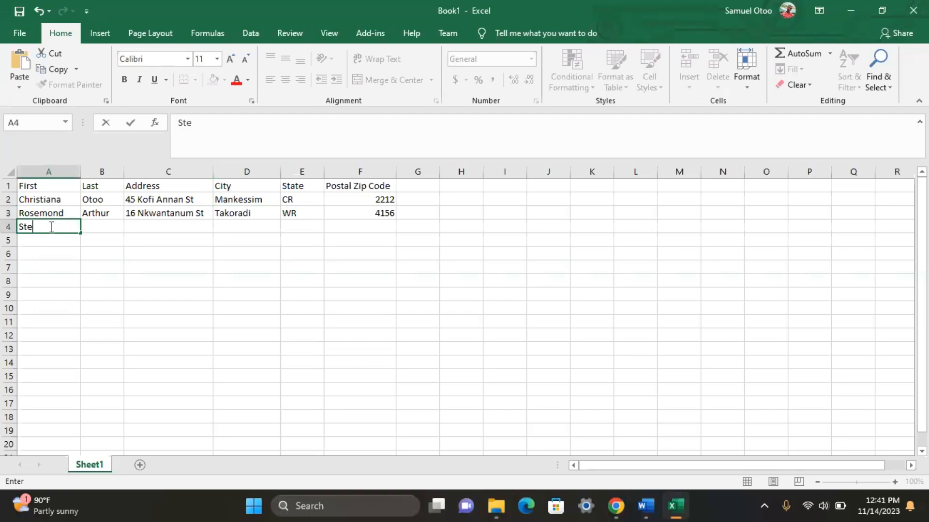
Step: Enter the third recipient's first name, last name and street address in A4:C4
{"action": "left_click", "coordinate": [86, 225]}
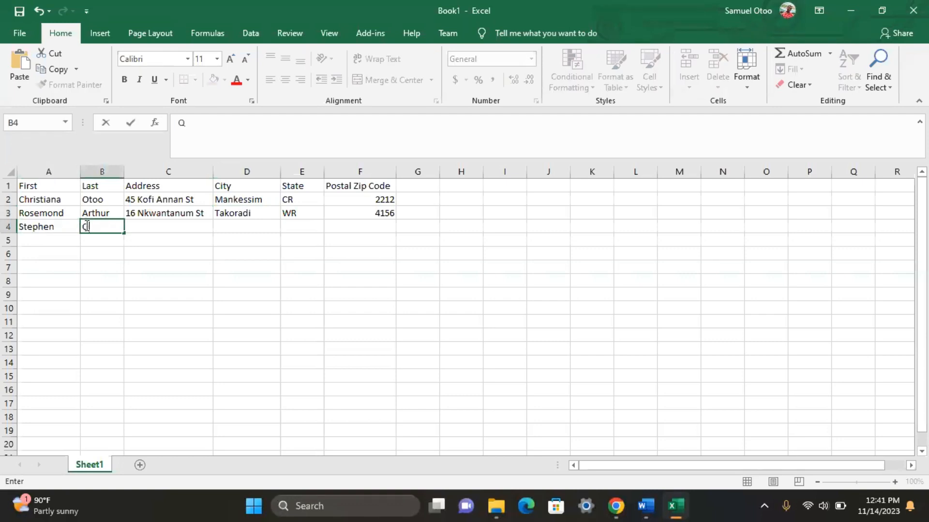
{"action": "left_click", "coordinate": [144, 225]}
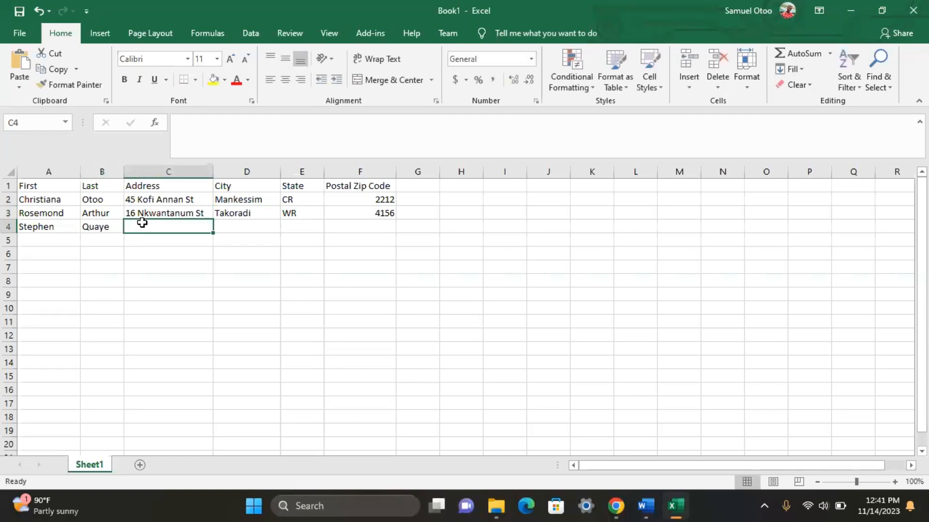
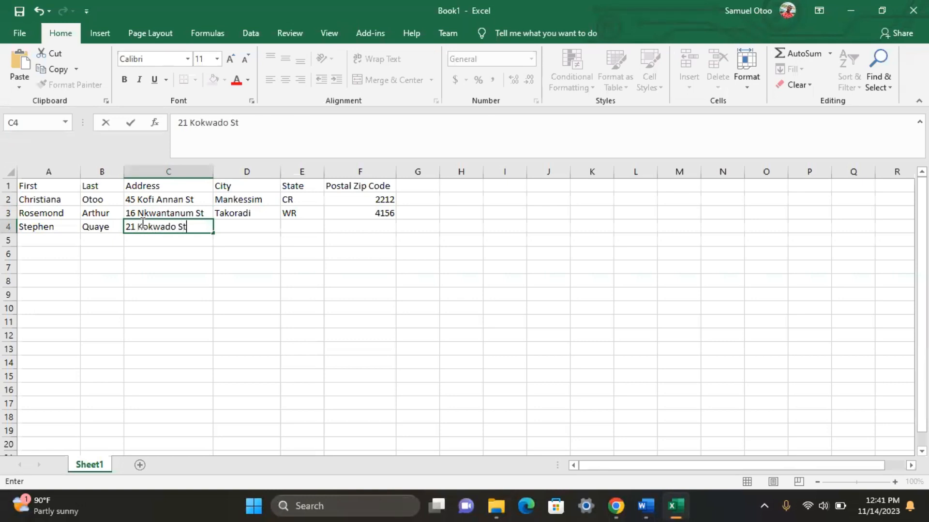
{"action": "left_click", "coordinate": [242, 225]}
Step: Fill in the third recipient's city, rejecting AutoComplete, plus state and postal zip code
{"action": "double_click", "coordinate": [242, 225]}
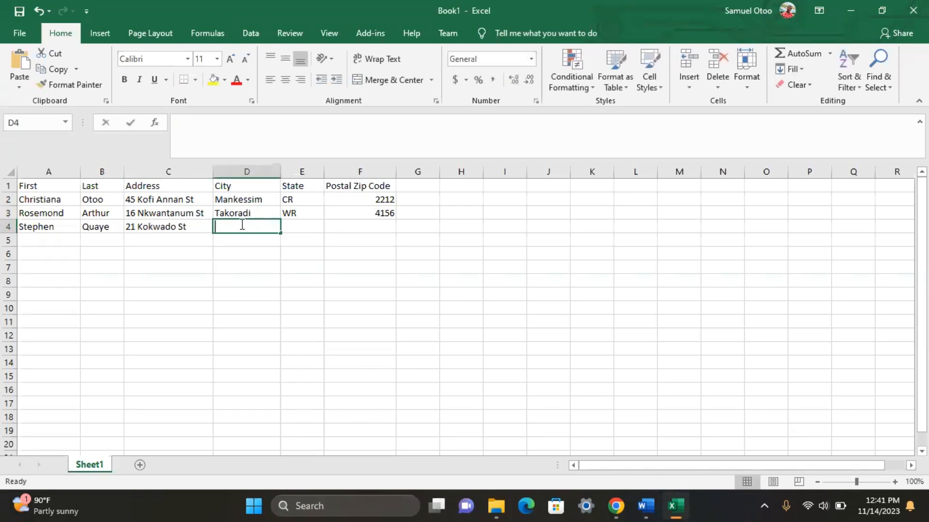
{"action": "type", "text": "Ta"}
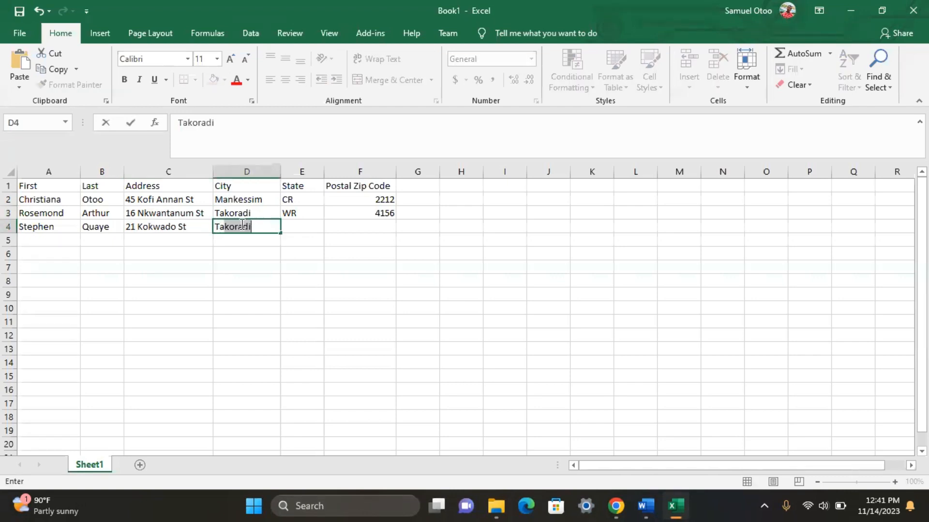
{"action": "key", "text": "Delete"}
{"action": "type", "text": "rkwa"}
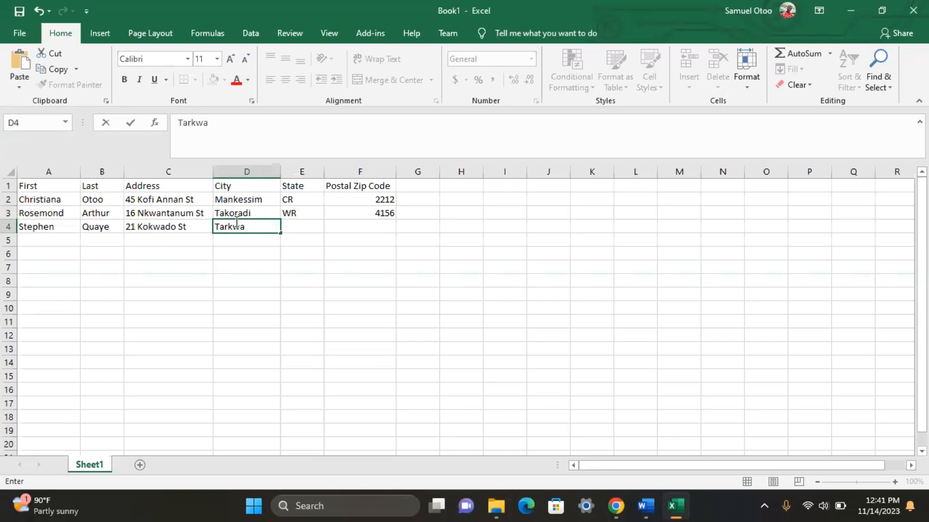
{"action": "left_click", "coordinate": [306, 224]}
{"action": "type", "text": "WN"}
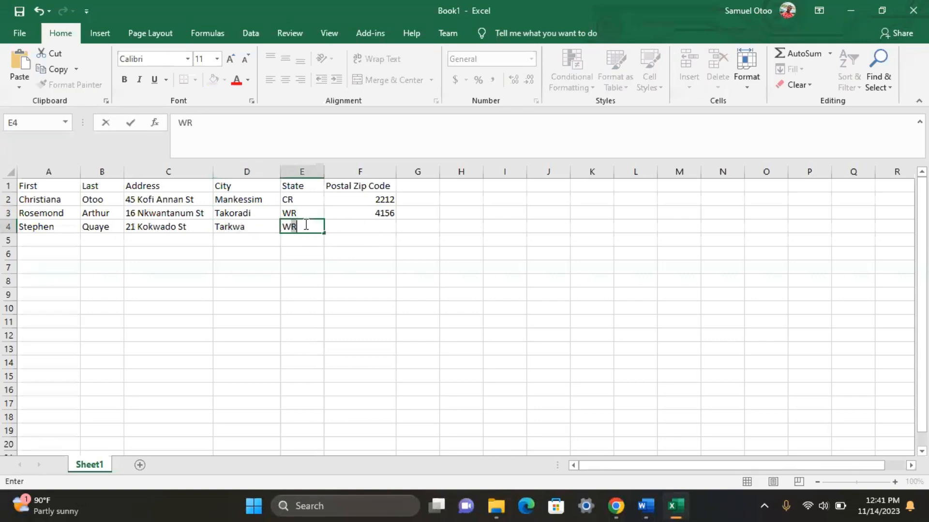
{"action": "left_click", "coordinate": [357, 228]}
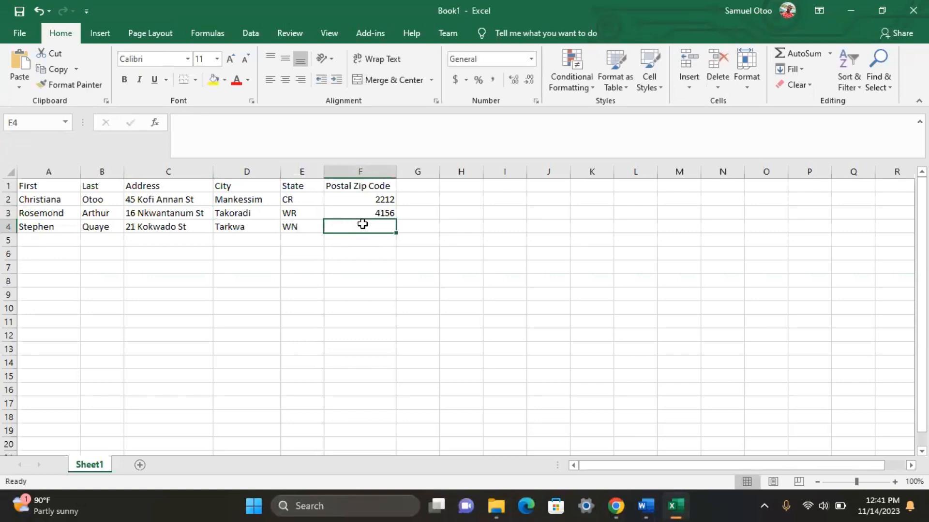
{"action": "type", "text": "6211"}
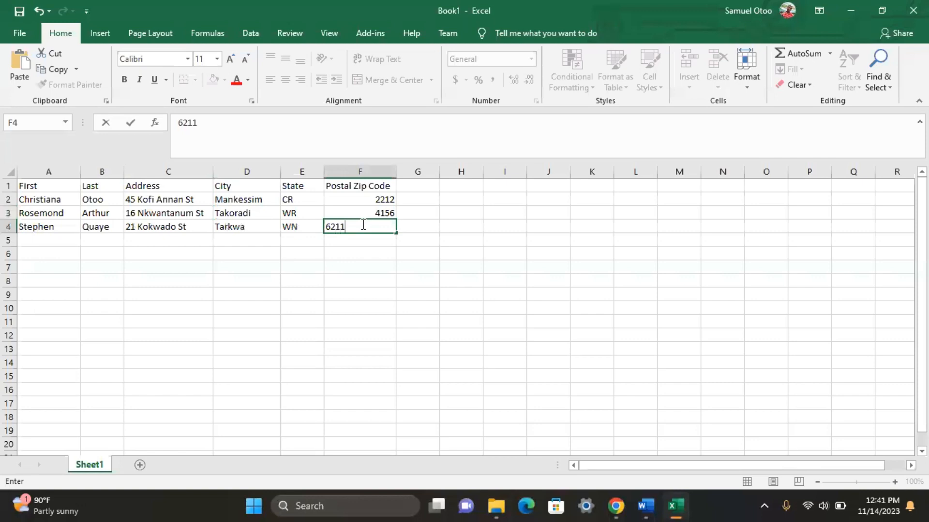
{"action": "left_click", "coordinate": [48, 241]}
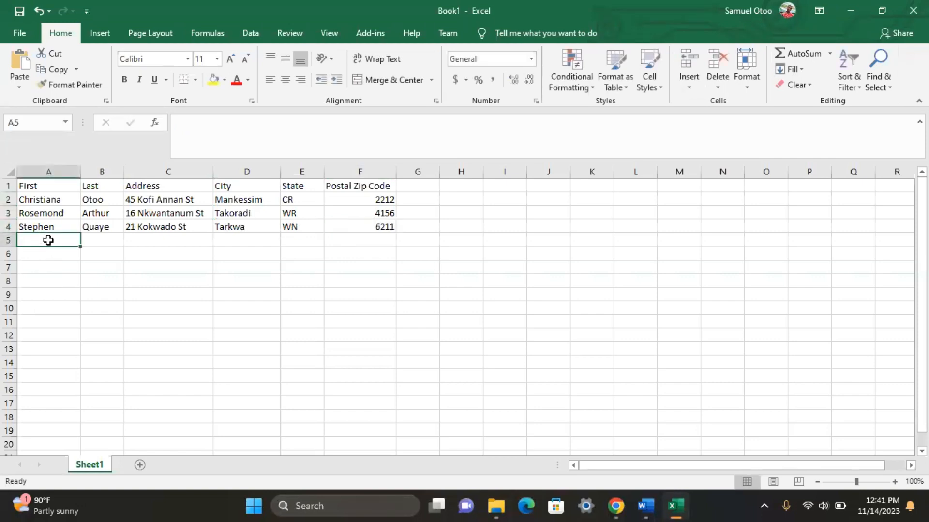
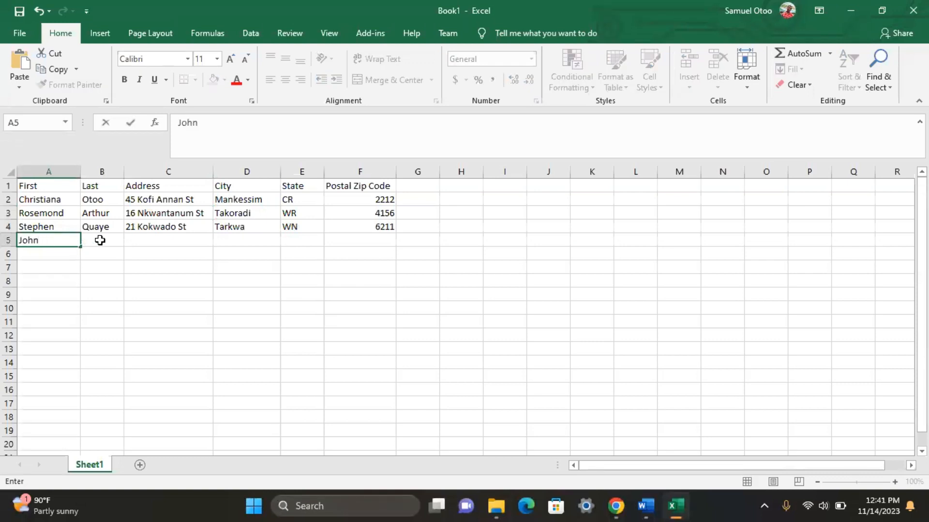
Step: Enter the fourth recipient's first name, last name and corrected street address in A5:C5
{"action": "left_click", "coordinate": [99, 239]}
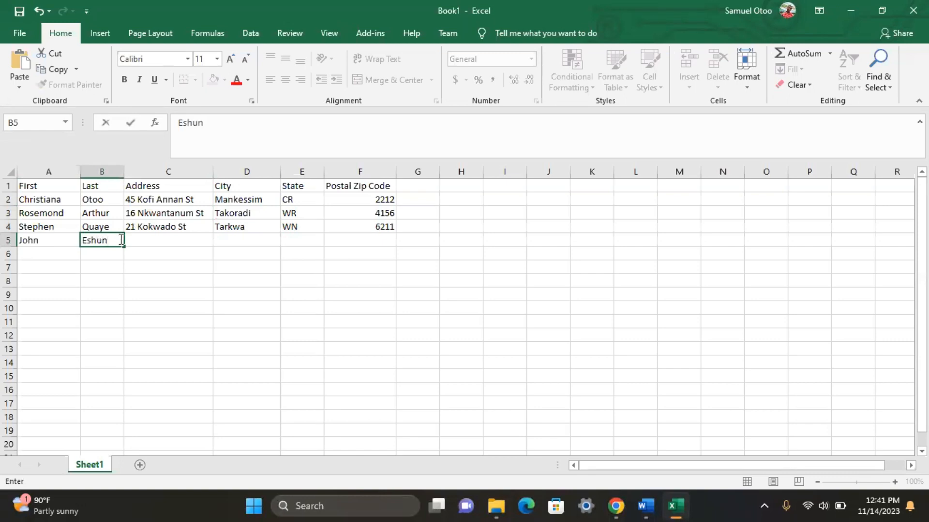
{"action": "left_click", "coordinate": [140, 237]}
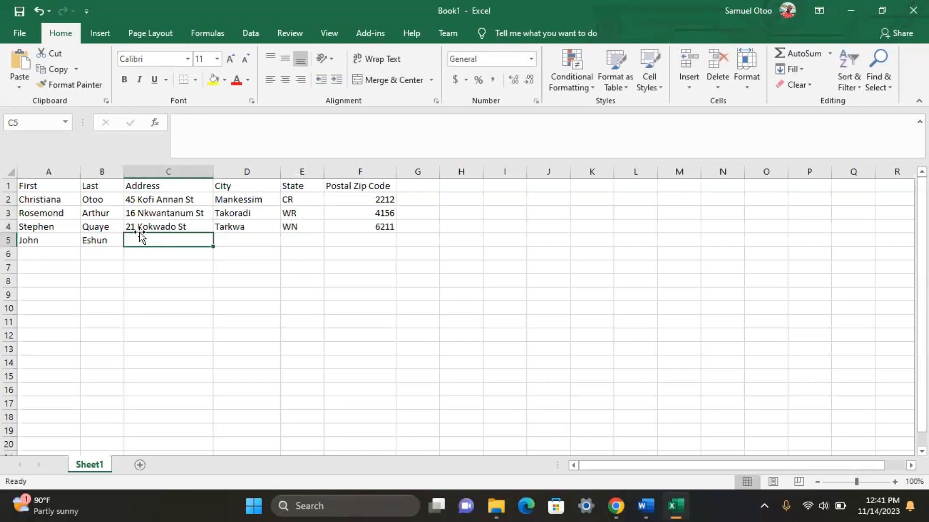
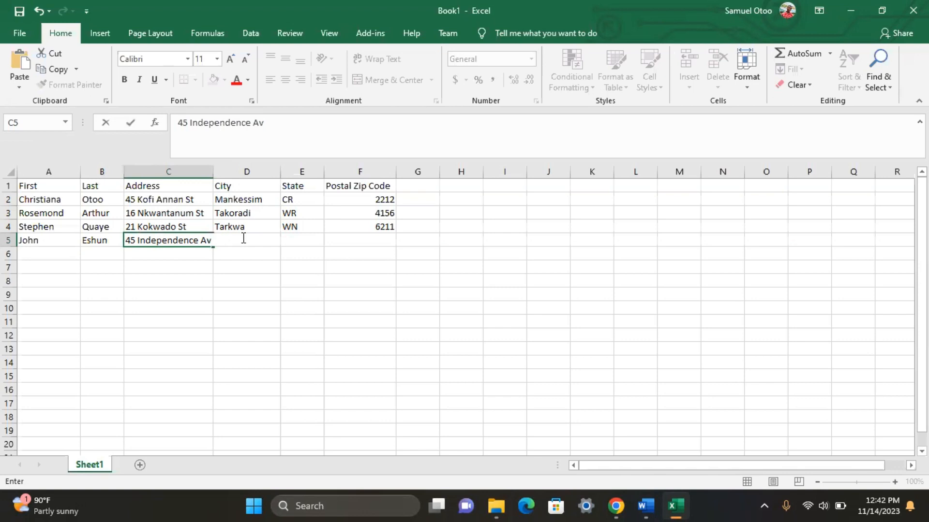
{"action": "key", "text": "F2"}
{"action": "left_click", "coordinate": [252, 272]}
Step: Fill in the fourth recipient's city, state and postal code in D5:F5
{"action": "left_click", "coordinate": [260, 239]}
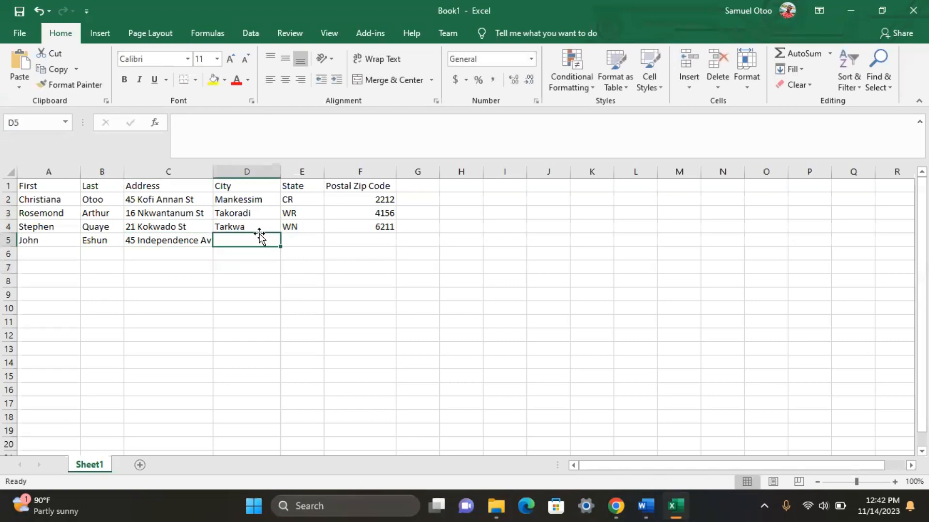
{"action": "type", "text": "A"}
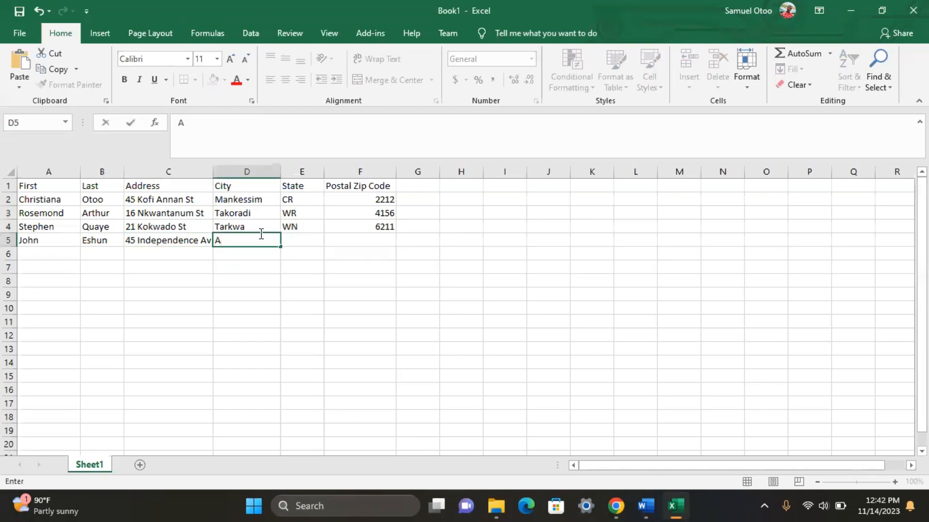
{"action": "type", "text": "ccra"}
{"action": "left_click", "coordinate": [307, 238]}
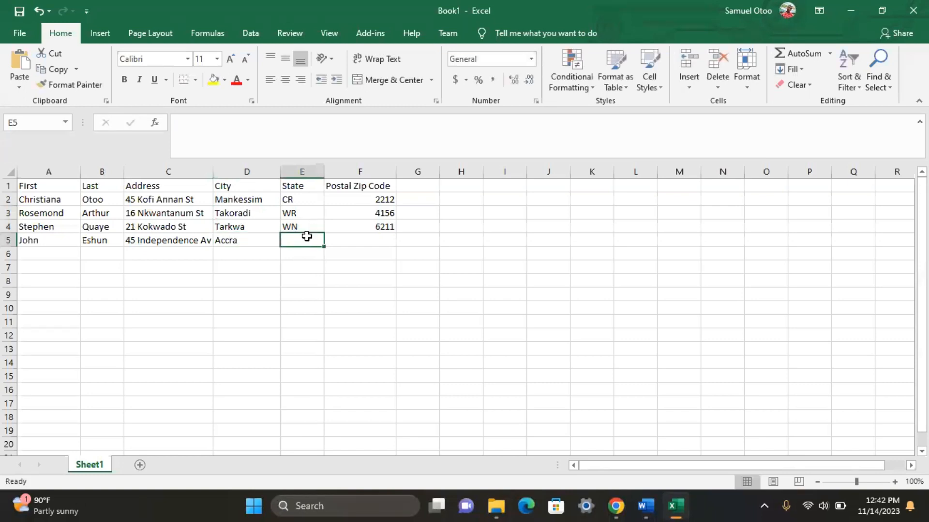
{"action": "type", "text": "GR"}
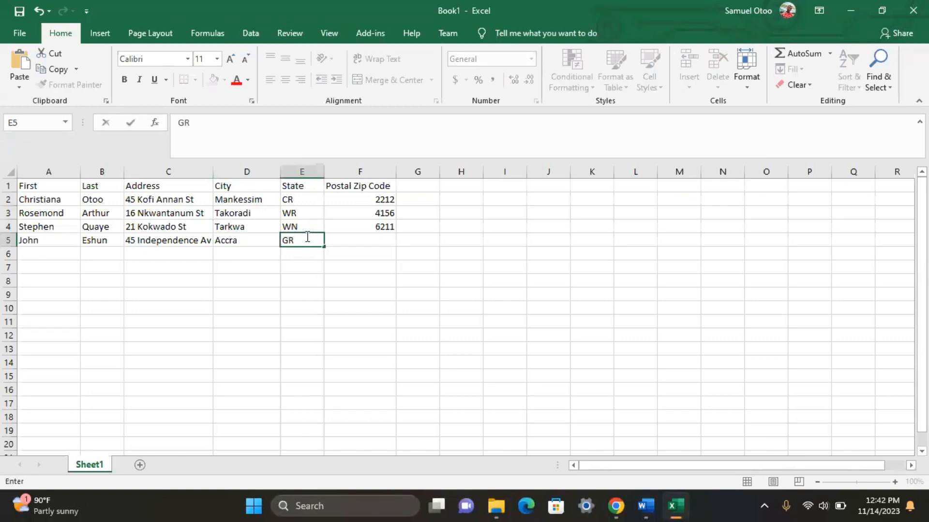
{"action": "left_click", "coordinate": [357, 241]}
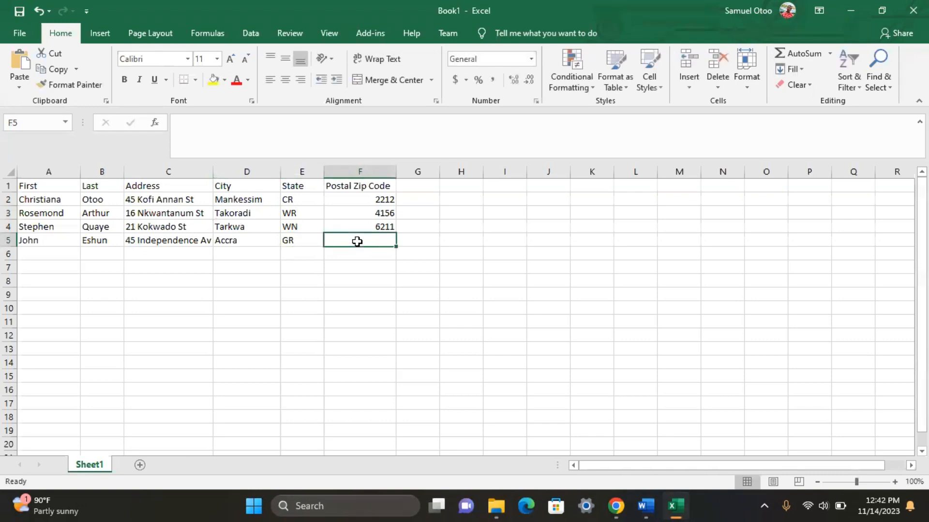
{"action": "type", "text": "90"}
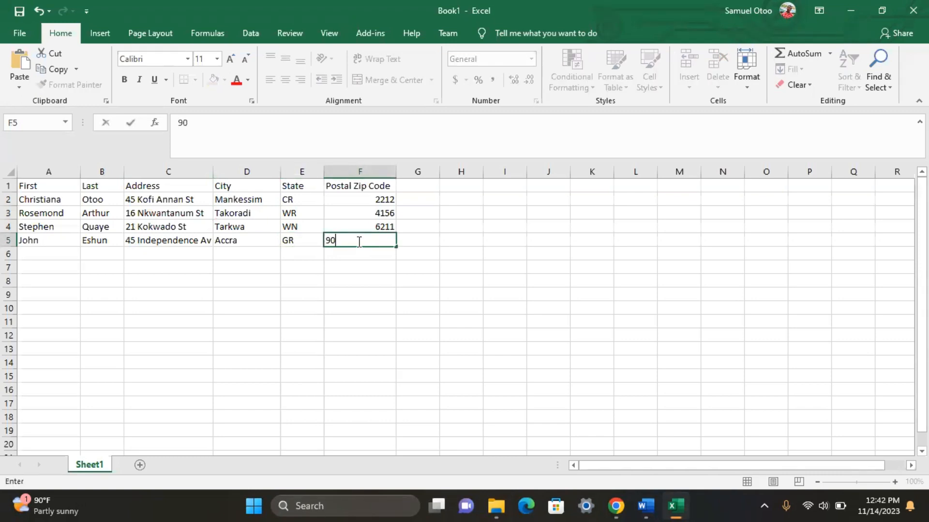
{"action": "type", "text": "41"}
{"action": "left_click", "coordinate": [48, 265]}
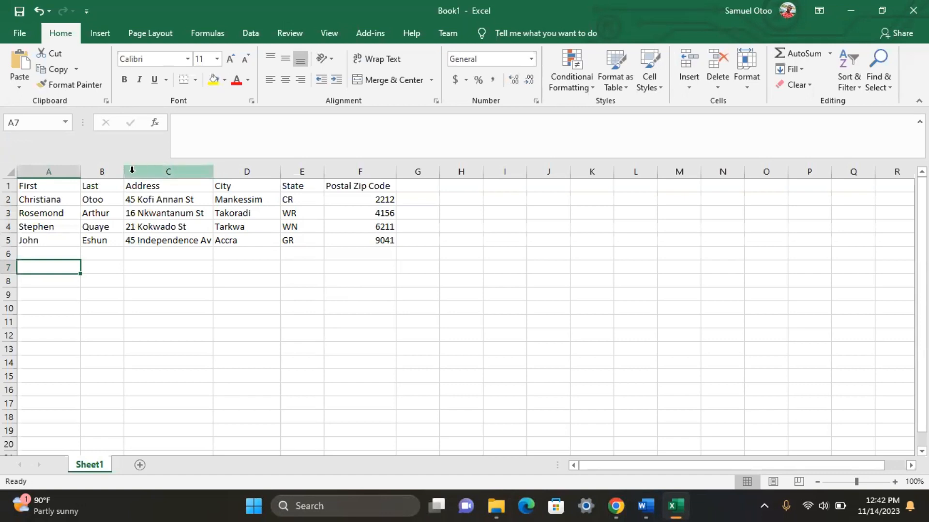
Step: Drag column B's right border wider so the surnames fit, then deselect the column
{"action": "left_click", "coordinate": [102, 171]}
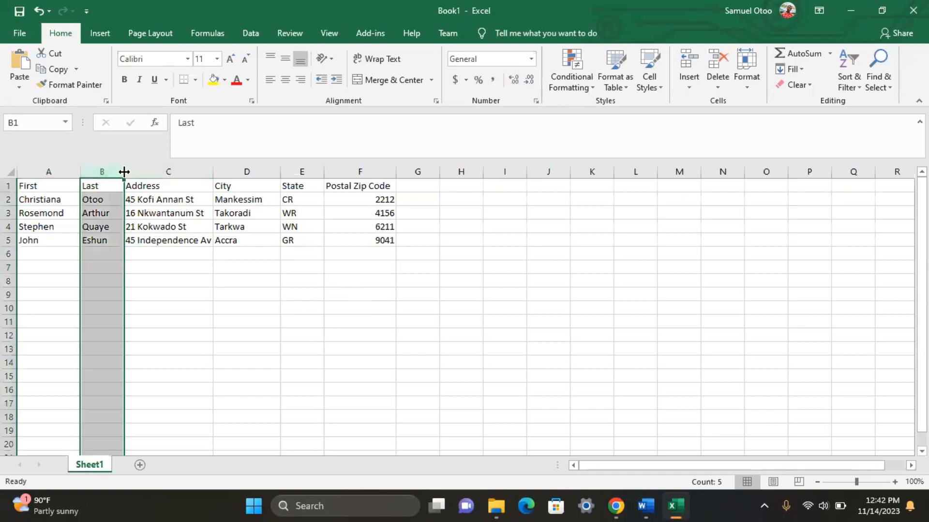
{"action": "left_click_drag", "start_coordinate": [123, 171], "coordinate": [145, 172]}
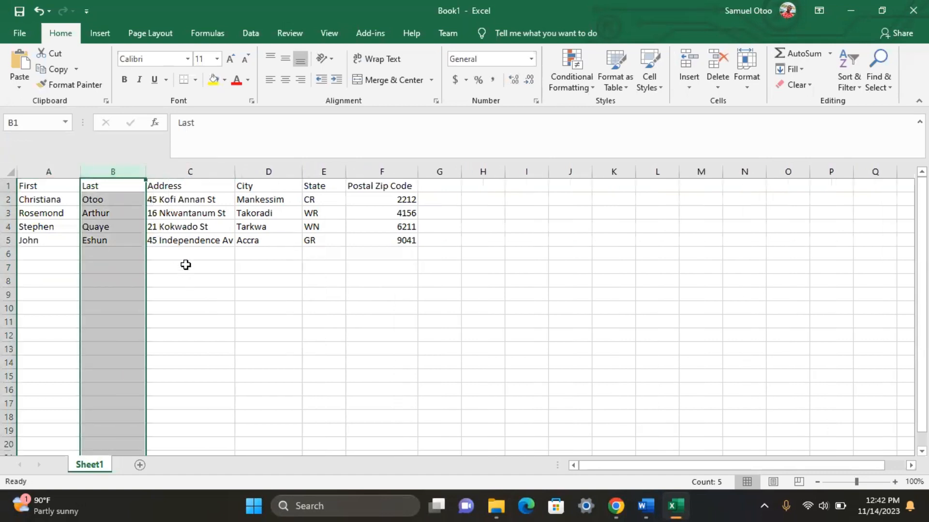
{"action": "left_click", "coordinate": [186, 265]}
{"action": "left_click", "coordinate": [51, 256]}
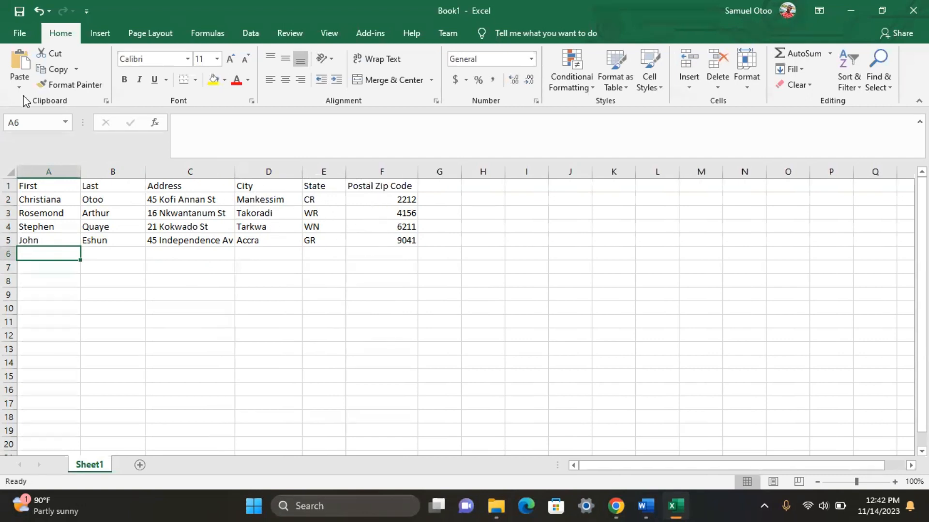
Step: Start Save As for the workbook and choose the Music folder as the location
{"action": "left_click", "coordinate": [25, 34]}
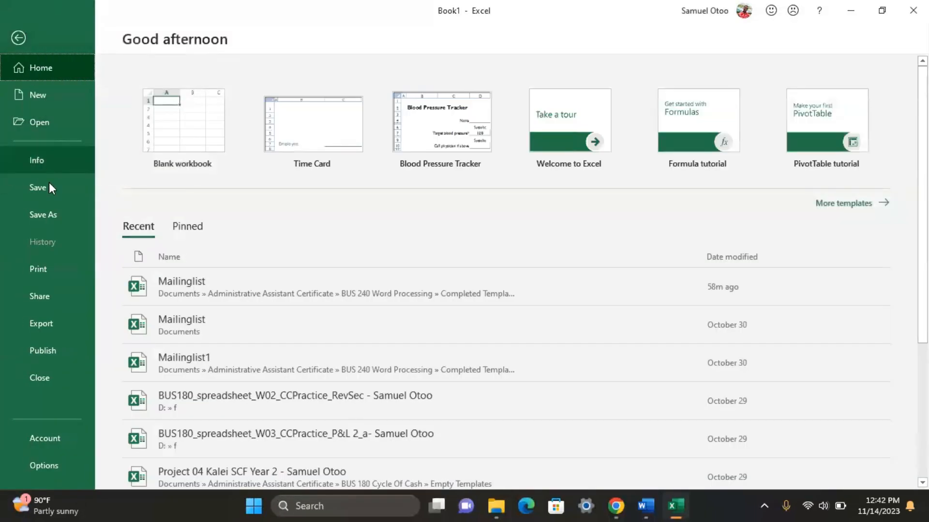
{"action": "left_click", "coordinate": [50, 213]}
{"action": "left_click", "coordinate": [381, 184]}
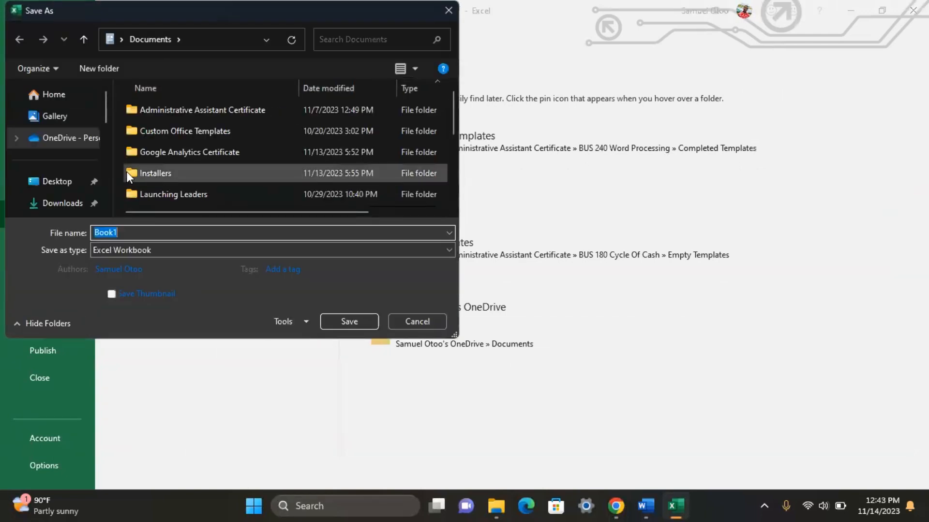
{"action": "scroll", "coordinate": [125, 172], "scroll_direction": "down", "scroll_amount": 5}
{"action": "scroll", "coordinate": [92, 174], "scroll_direction": "down", "scroll_amount": 5}
{"action": "scroll", "coordinate": [74, 179], "scroll_direction": "up", "scroll_amount": 2}
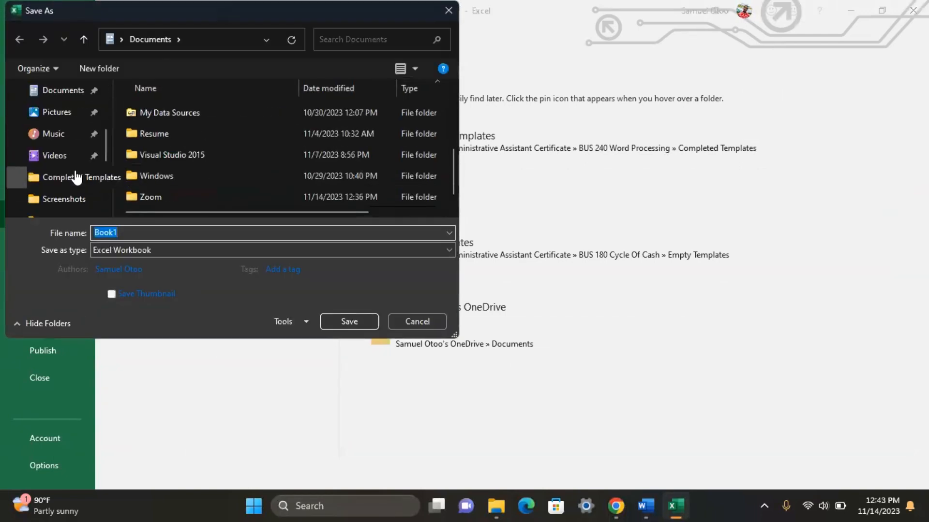
{"action": "scroll", "coordinate": [62, 154], "scroll_direction": "down", "scroll_amount": 2}
{"action": "scroll", "coordinate": [57, 133], "scroll_direction": "up", "scroll_amount": 1}
{"action": "scroll", "coordinate": [57, 133], "scroll_direction": "up", "scroll_amount": 1}
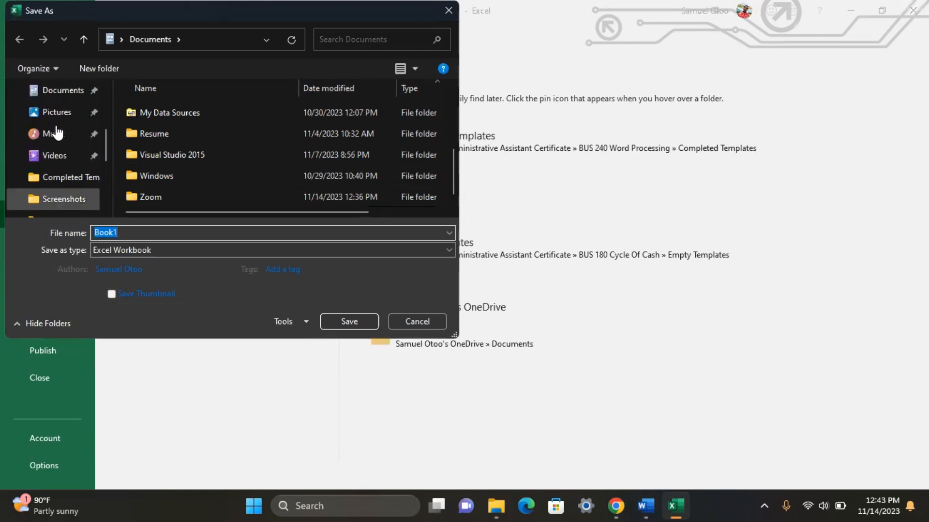
{"action": "left_click", "coordinate": [56, 134]}
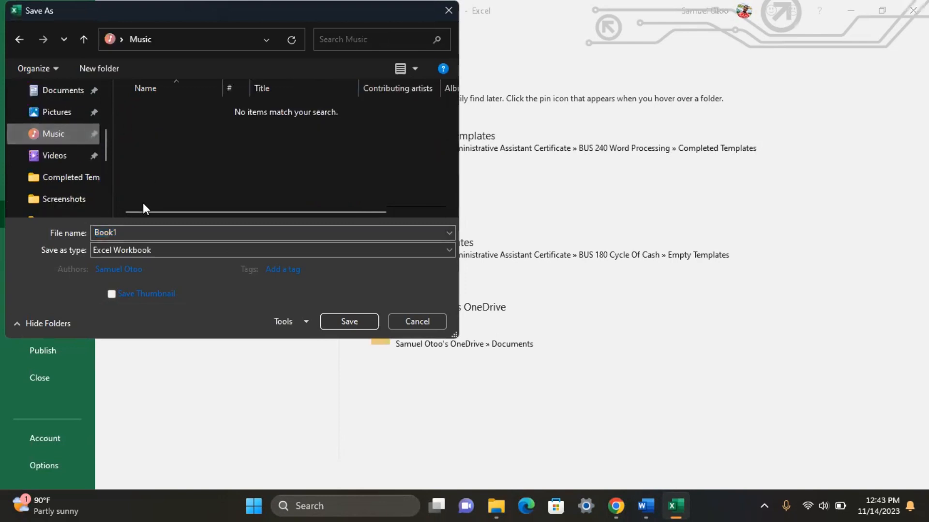
Step: Name the workbook MailList and save it
{"action": "left_click", "coordinate": [146, 231]}
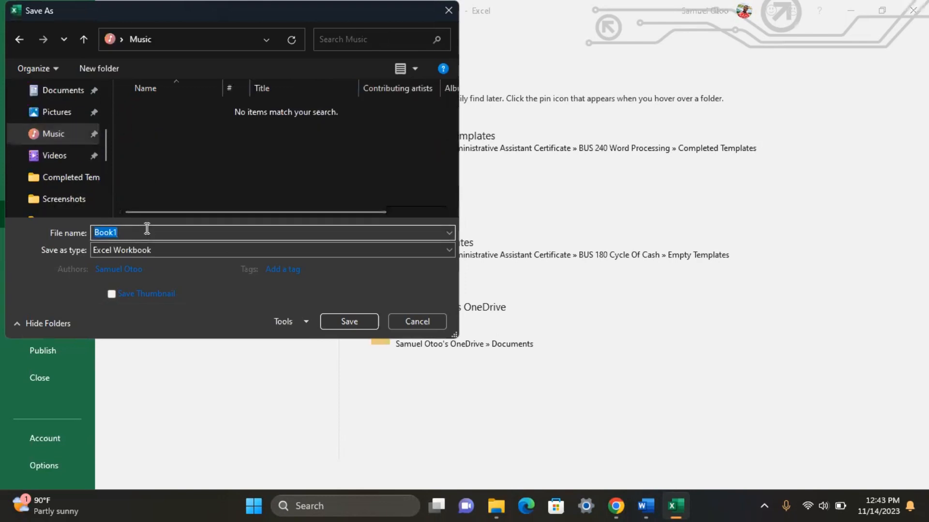
{"action": "type", "text": "M"}
{"action": "key", "text": "BackSpace"}
{"action": "type", "text": "Mki"}
{"action": "key", "text": "BackSpace"}
{"action": "type", "text": "ailList"}
{"action": "left_click", "coordinate": [329, 323]}
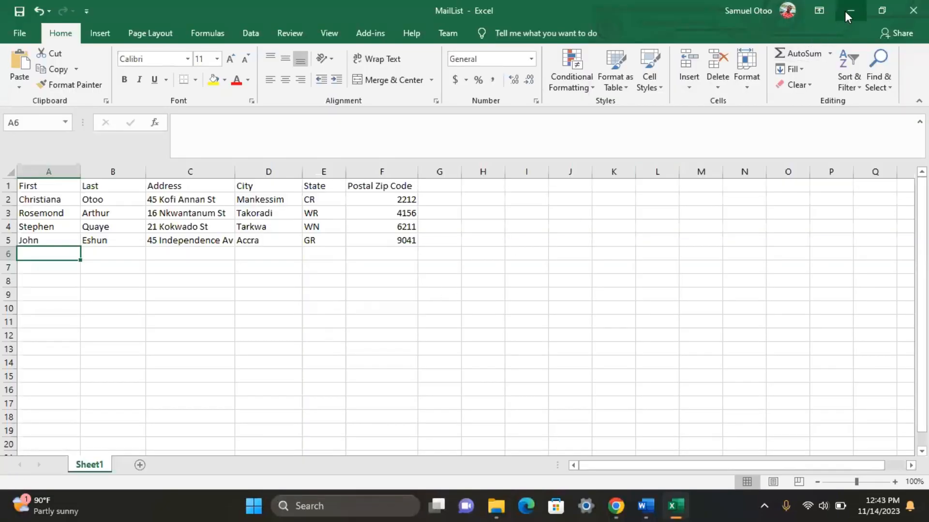
Step: Close Excel and make the Word invitation a Letters mail merge from the Mailings ribbon
{"action": "left_click", "coordinate": [913, 11]}
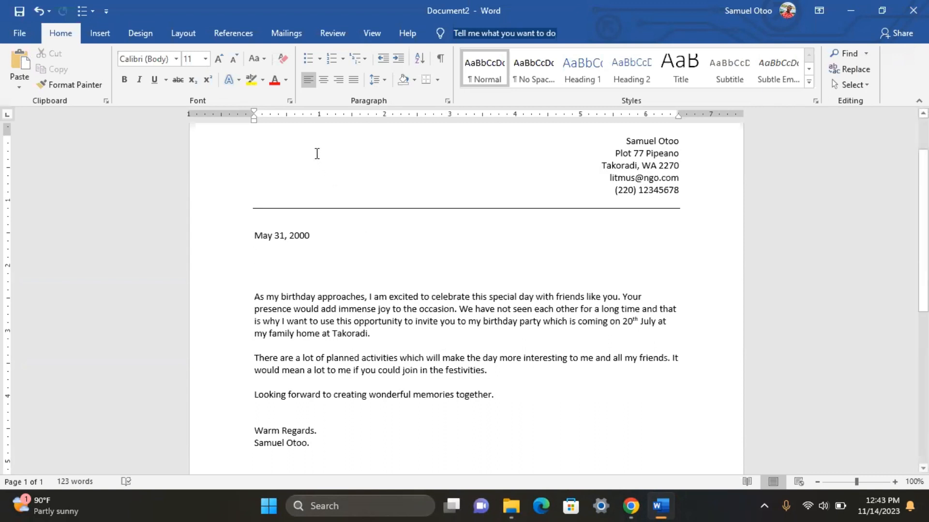
{"action": "left_click", "coordinate": [287, 36]}
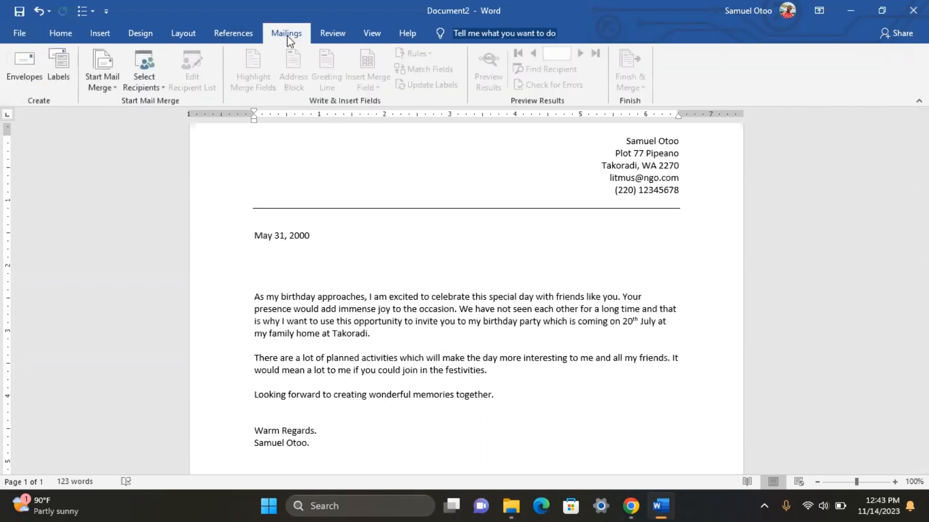
{"action": "left_click", "coordinate": [100, 83]}
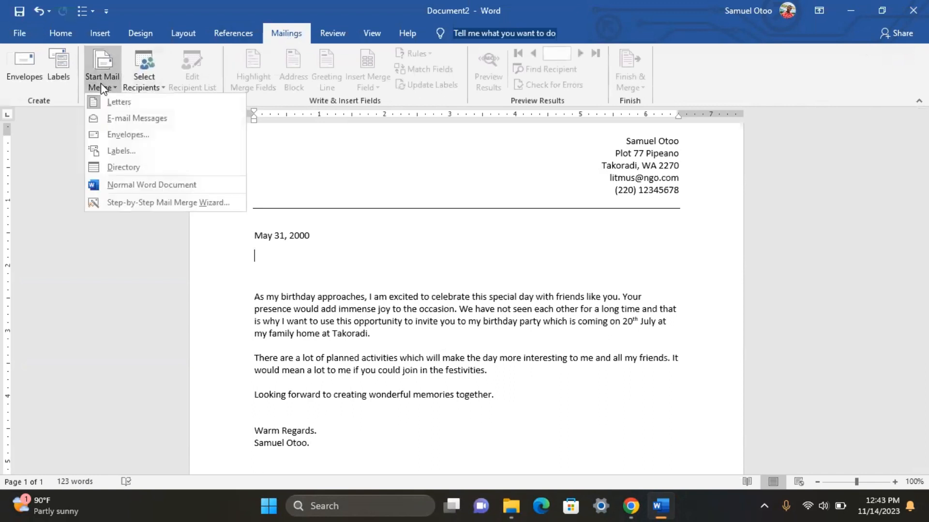
{"action": "left_click", "coordinate": [127, 106]}
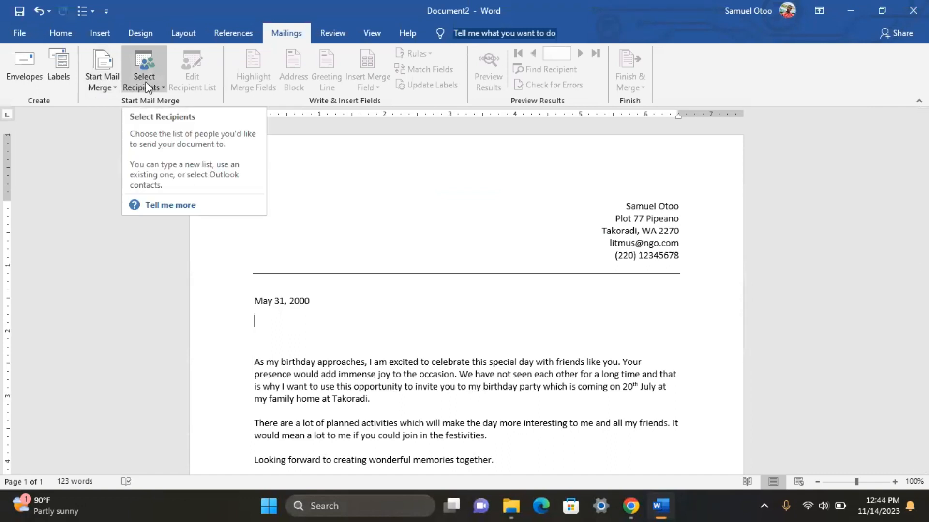
Step: Use the existing MailList workbook in Music, table Sheet1$ with headers, as the recipient list
{"action": "left_click", "coordinate": [146, 86]}
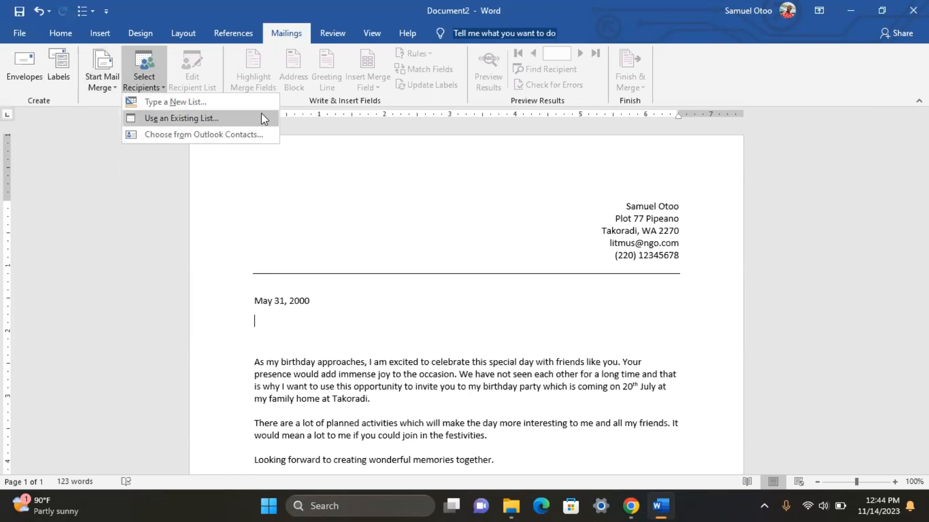
{"action": "left_click", "coordinate": [170, 119]}
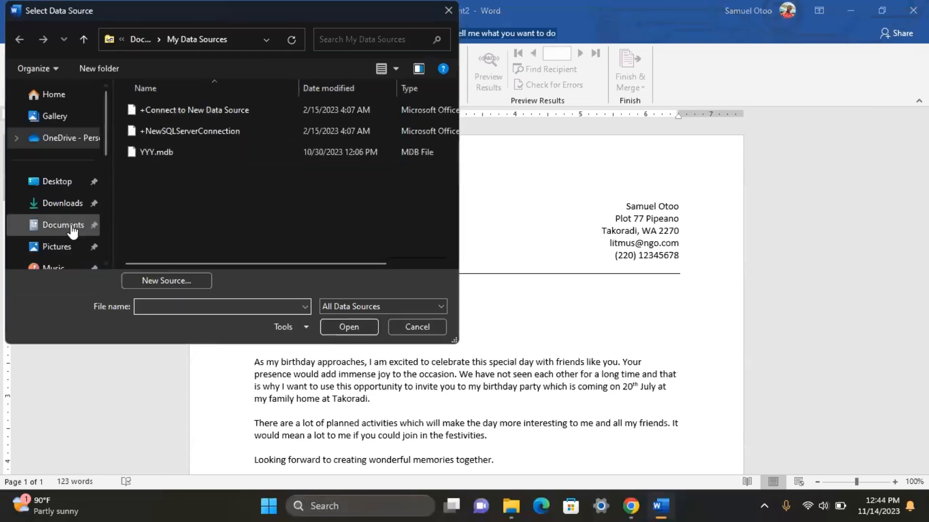
{"action": "left_click", "coordinate": [62, 267]}
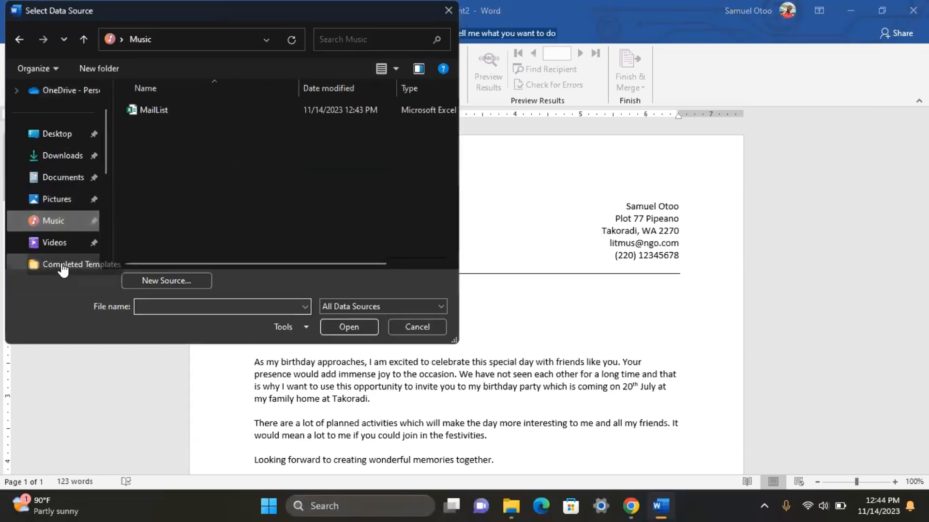
{"action": "left_click", "coordinate": [194, 112]}
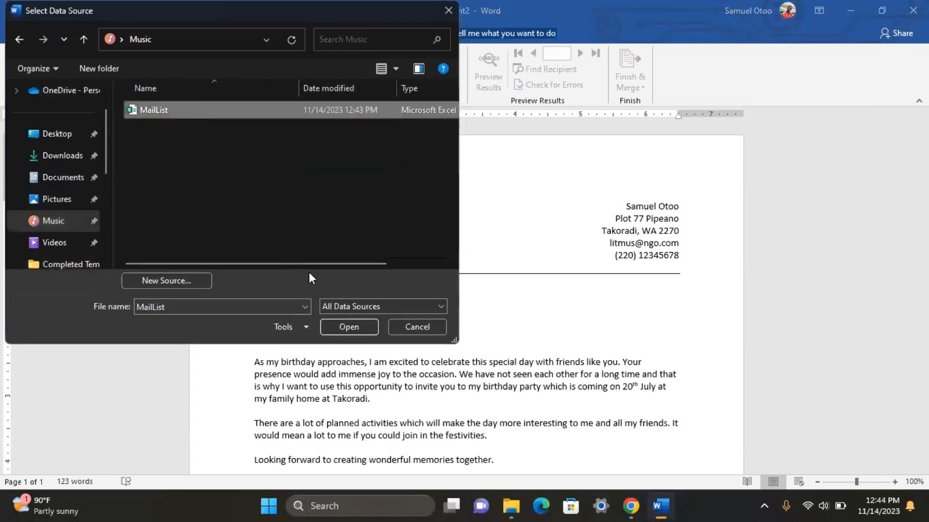
{"action": "left_click", "coordinate": [341, 324]}
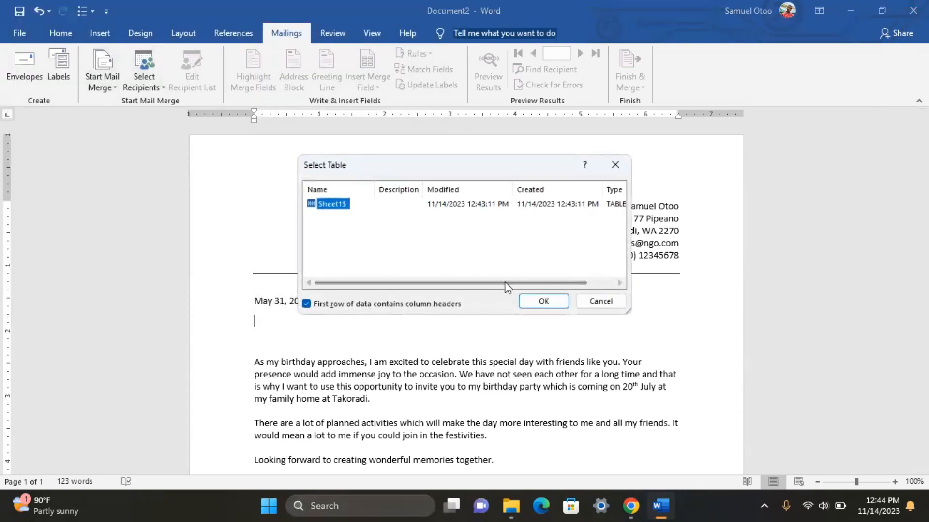
{"action": "left_click", "coordinate": [544, 301]}
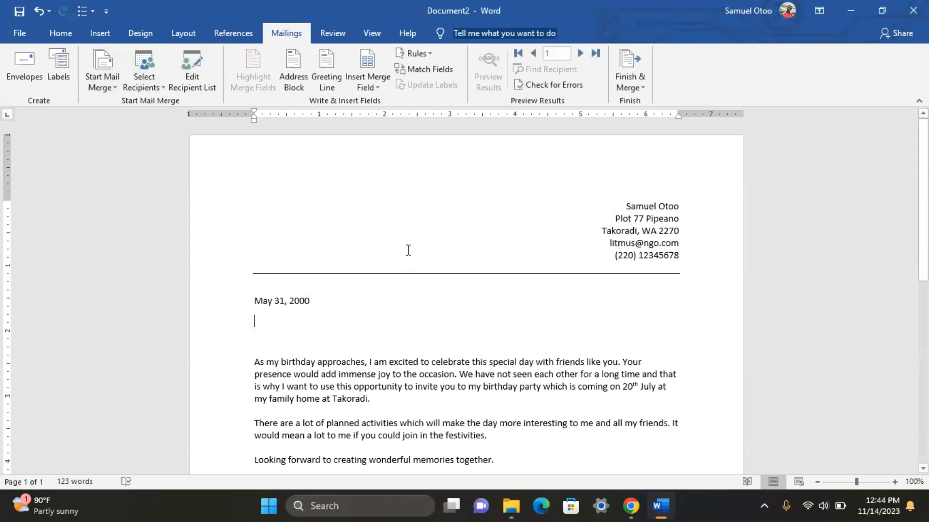
Step: Put the insertion point on the blank line directly beneath the letter's date
{"action": "scroll", "coordinate": [408, 250], "scroll_direction": "down", "scroll_amount": 1}
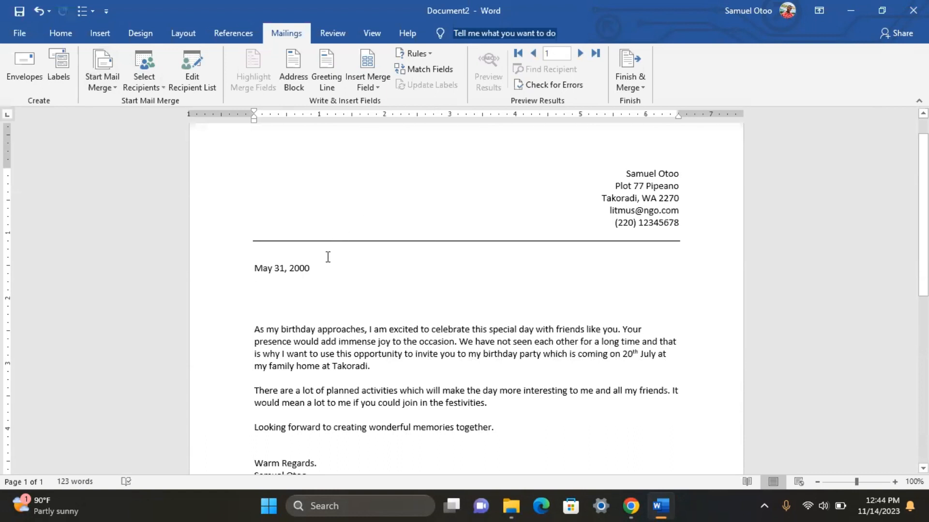
{"action": "scroll", "coordinate": [295, 244], "scroll_direction": "down", "scroll_amount": 2}
{"action": "scroll", "coordinate": [285, 235], "scroll_direction": "up", "scroll_amount": 1}
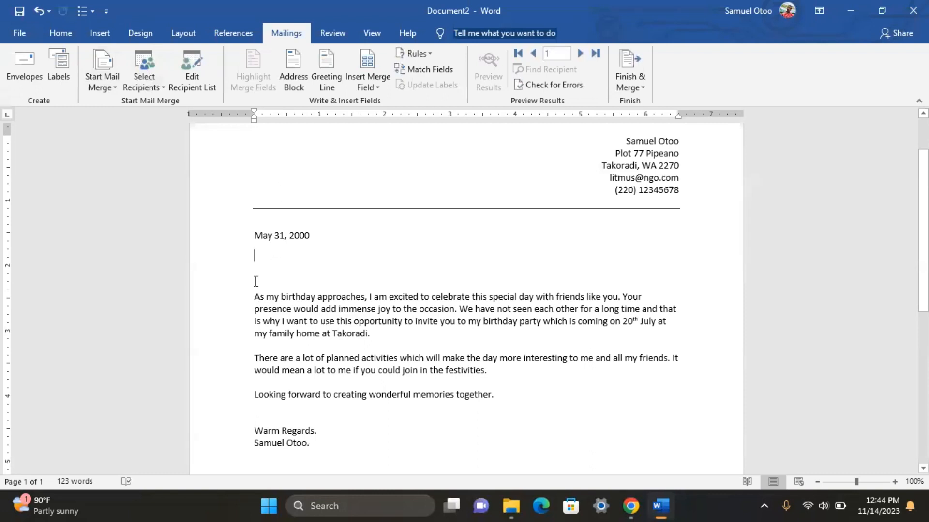
{"action": "key", "text": "Up"}
Step: Insert the «AddressBlock» field below the date after previewing each recipient, then start a greeting line
{"action": "left_click", "coordinate": [294, 83]}
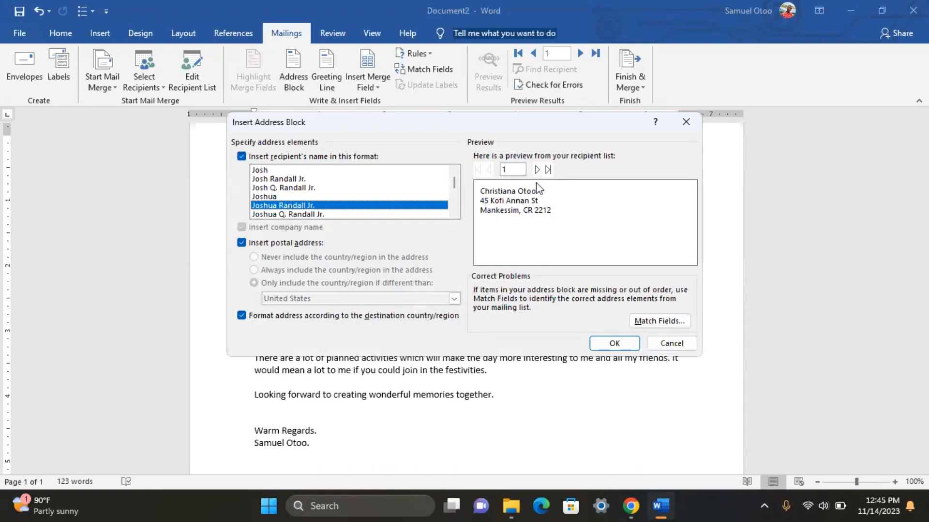
{"action": "left_click", "coordinate": [536, 169]}
{"action": "left_click", "coordinate": [536, 170]}
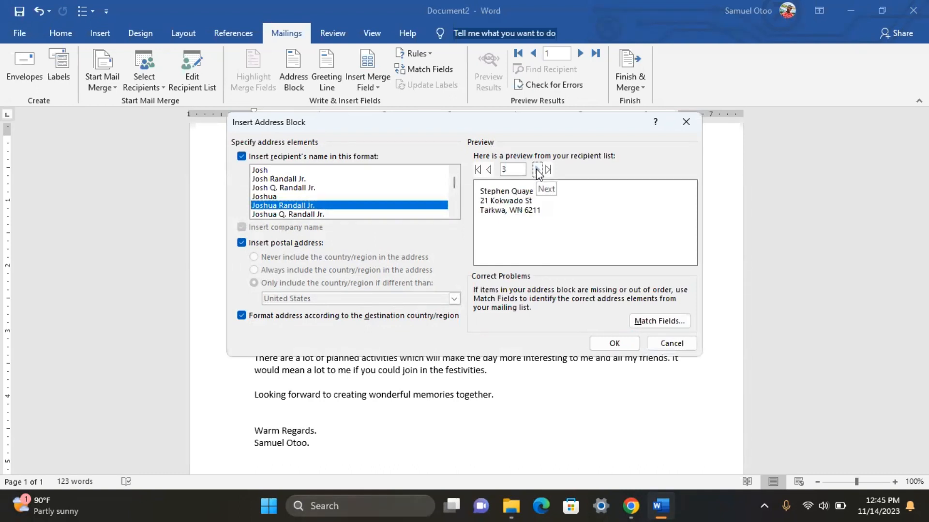
{"action": "left_click", "coordinate": [536, 169]}
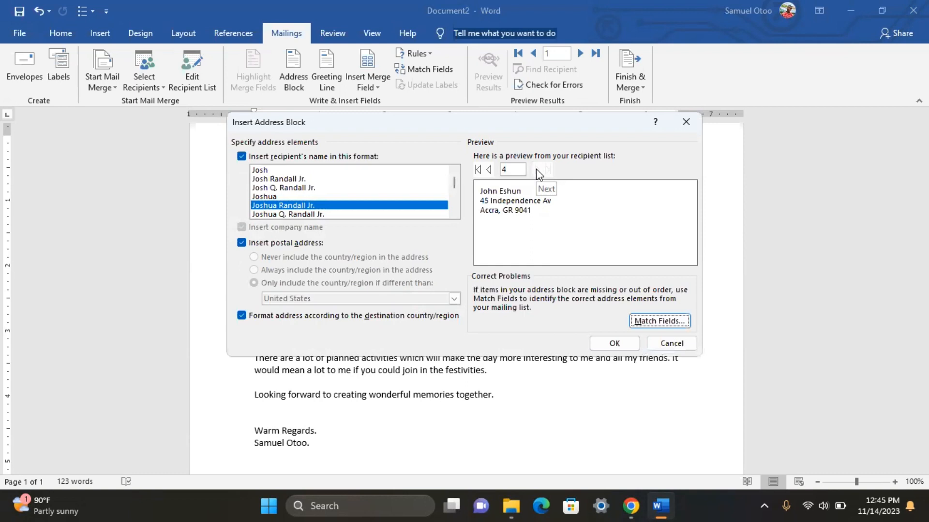
{"action": "left_click", "coordinate": [479, 168]}
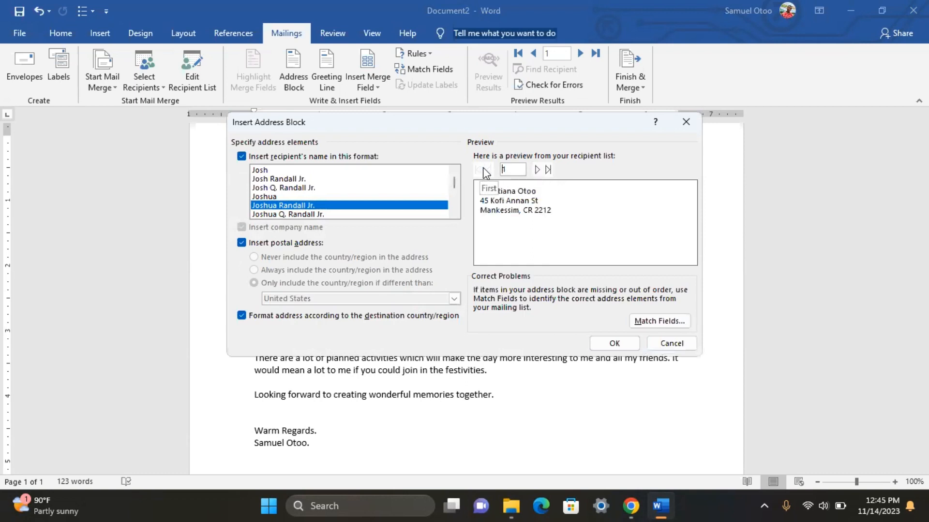
{"action": "left_click", "coordinate": [622, 344]}
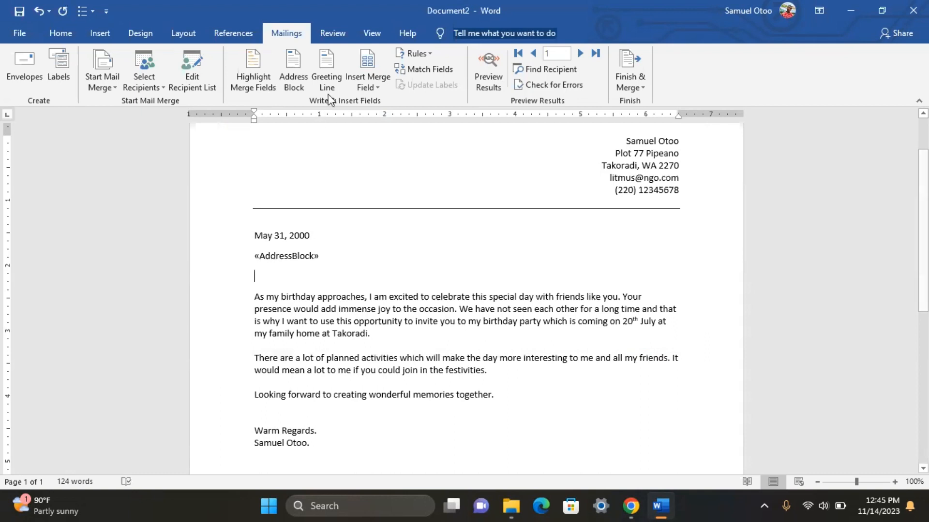
{"action": "left_click", "coordinate": [327, 79]}
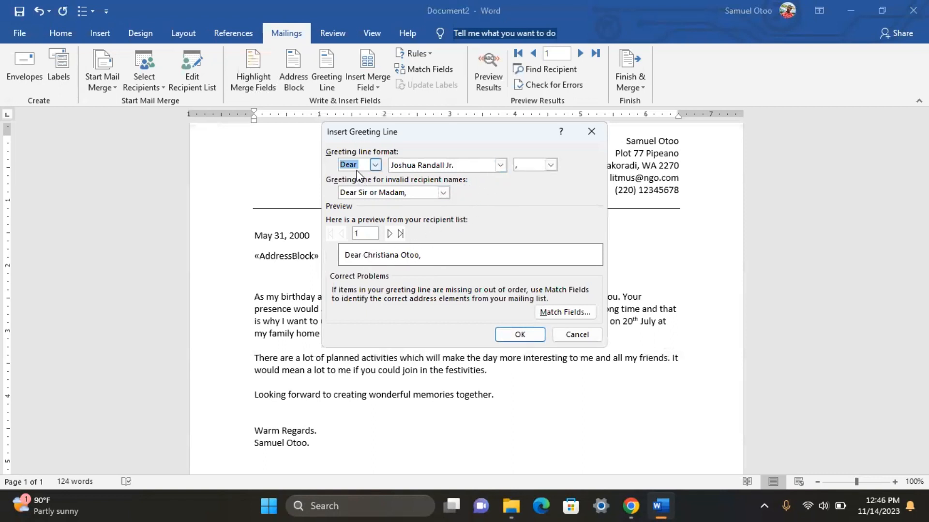
Step: Change the greeting salutation from Dear to Hello
{"action": "left_click", "coordinate": [375, 165]}
{"action": "left_click", "coordinate": [375, 164]}
{"action": "left_click", "coordinate": [362, 165]}
{"action": "key", "text": "BackSpace"}
{"action": "key", "text": "BackSpace"}
{"action": "key", "text": "BackSpace"}
{"action": "key", "text": "BackSpace"}
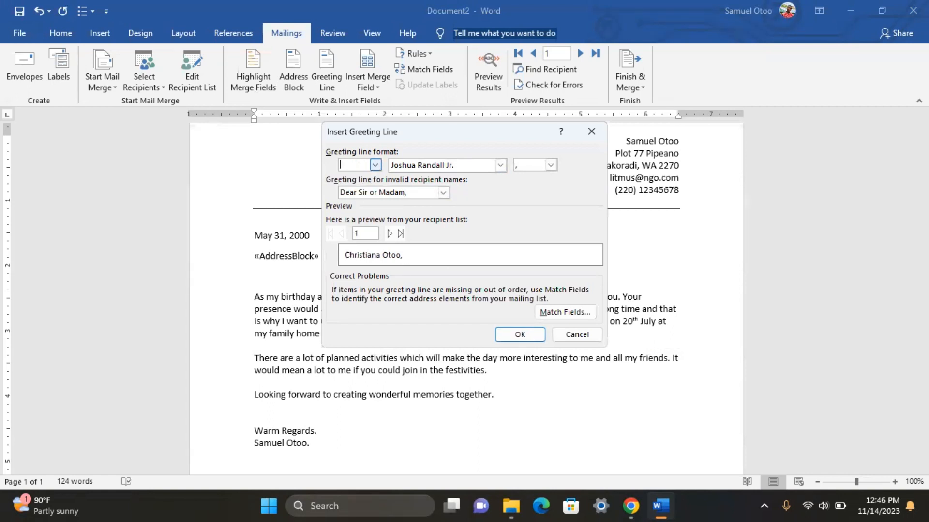
{"action": "type", "text": "Hell"}
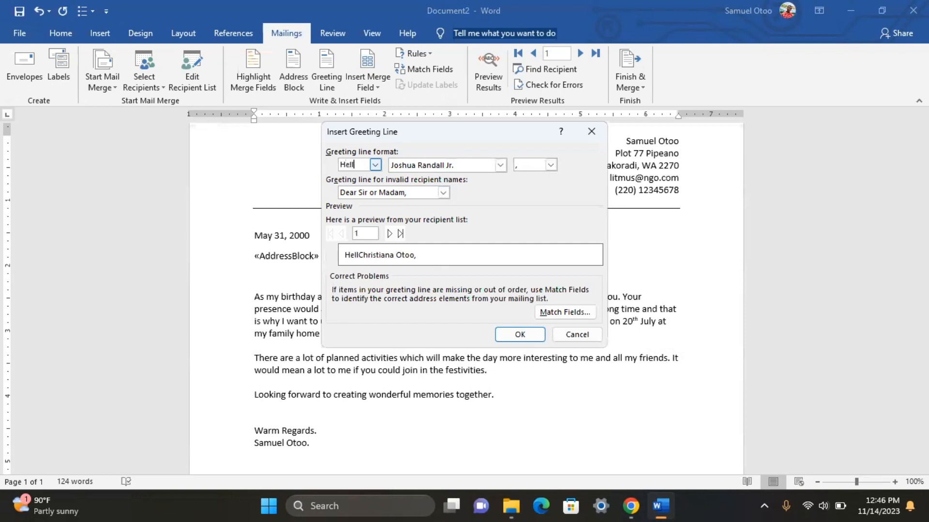
{"action": "type", "text": "o"}
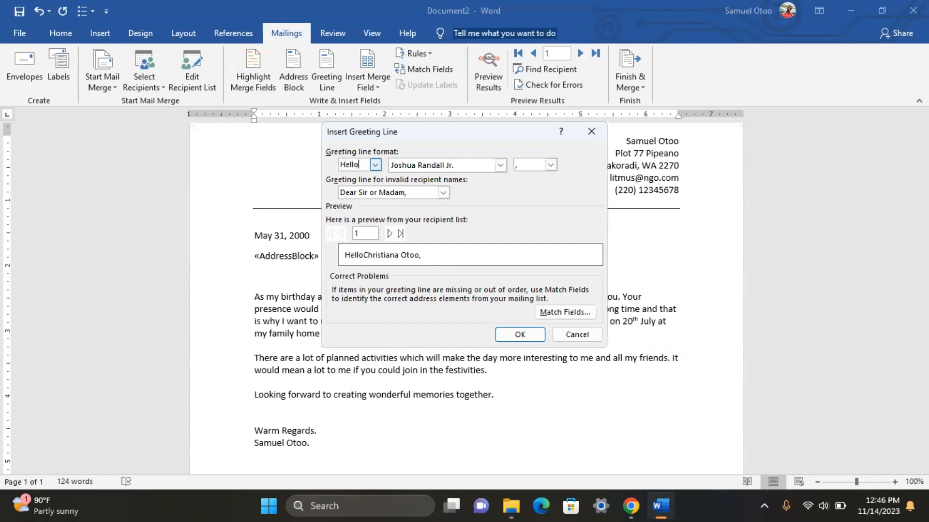
Step: Set the greeting name format to first name only ('Joshua')
{"action": "left_click", "coordinate": [501, 166]}
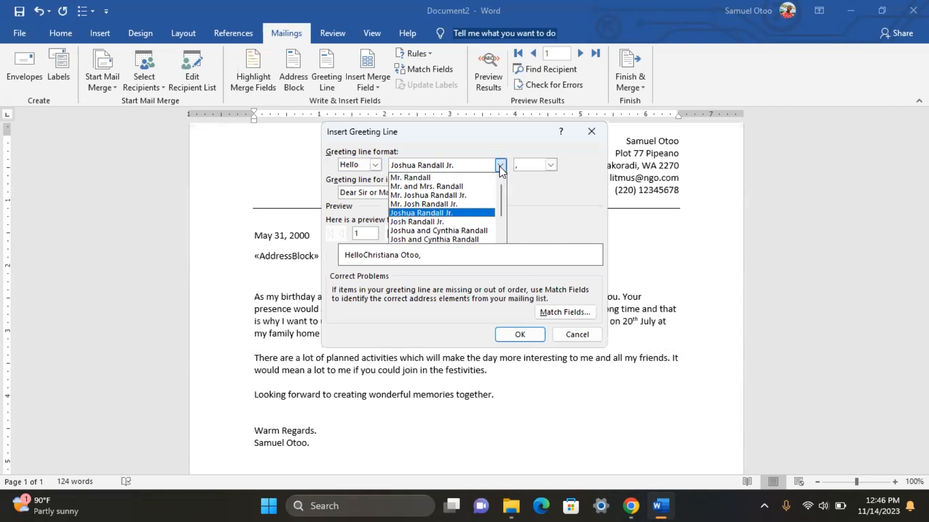
{"action": "left_click", "coordinate": [360, 164]}
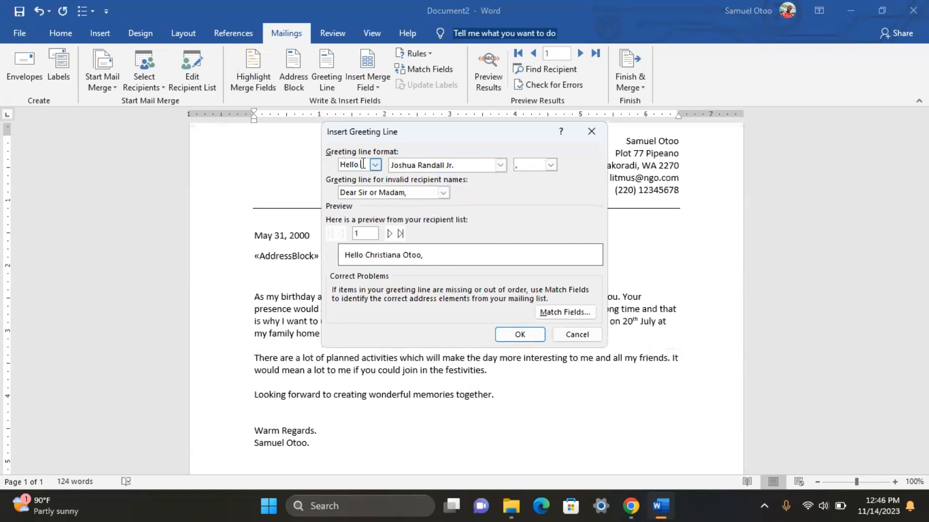
{"action": "left_click", "coordinate": [501, 166]}
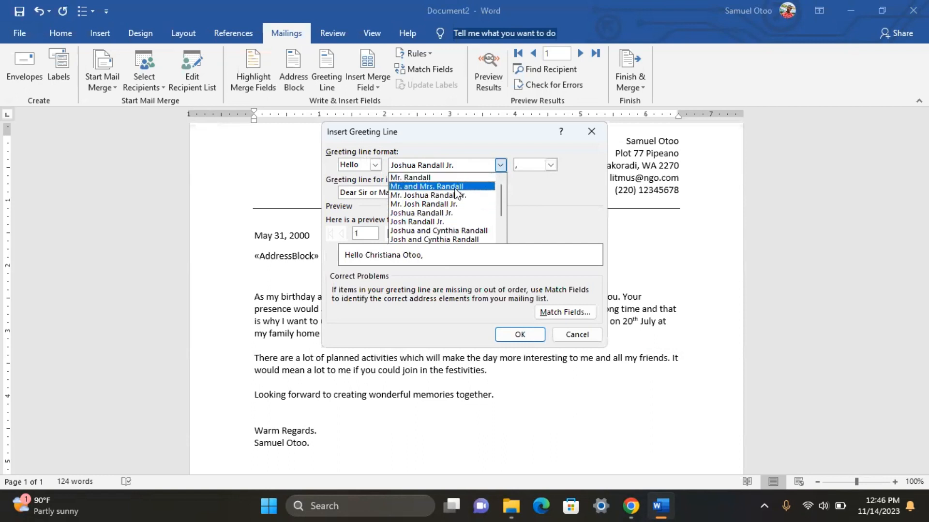
{"action": "scroll", "coordinate": [454, 198], "scroll_direction": "down", "scroll_amount": 1}
{"action": "scroll", "coordinate": [455, 199], "scroll_direction": "down", "scroll_amount": 3}
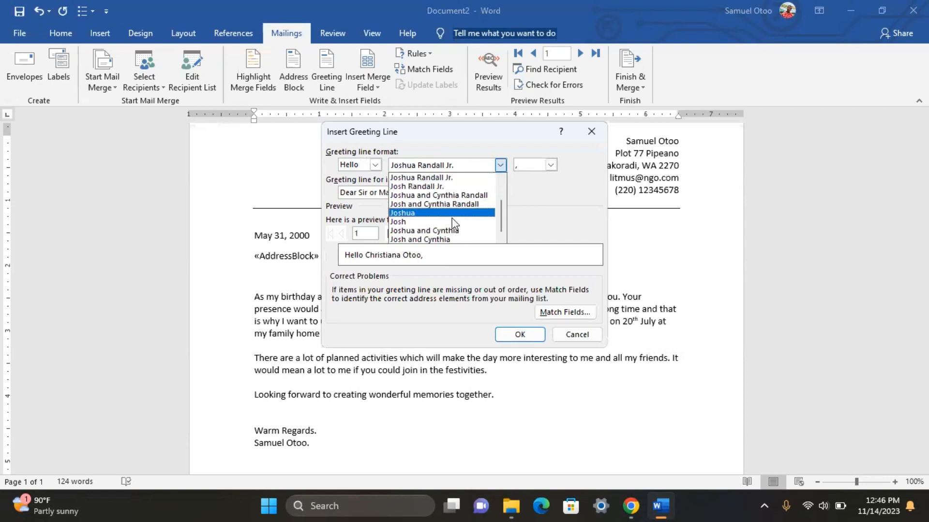
{"action": "scroll", "coordinate": [451, 213], "scroll_direction": "up", "scroll_amount": 4}
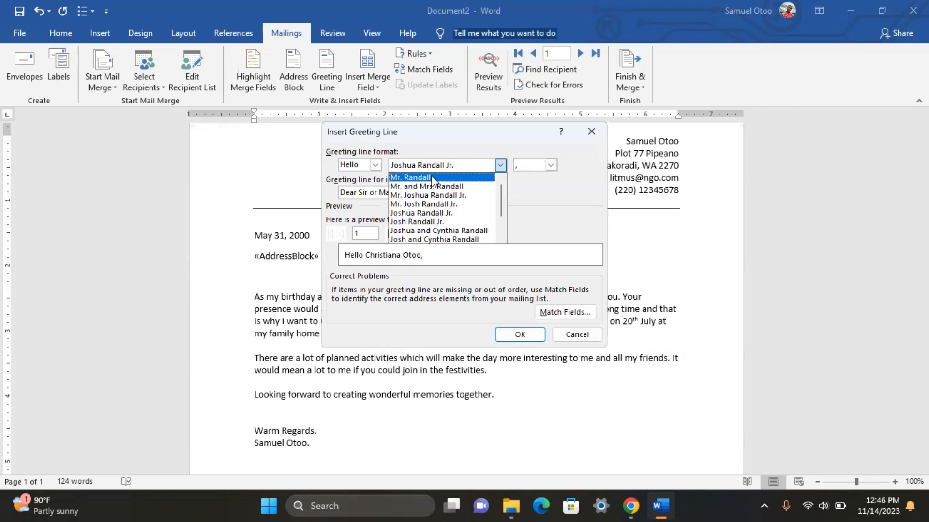
{"action": "left_click", "coordinate": [439, 178]}
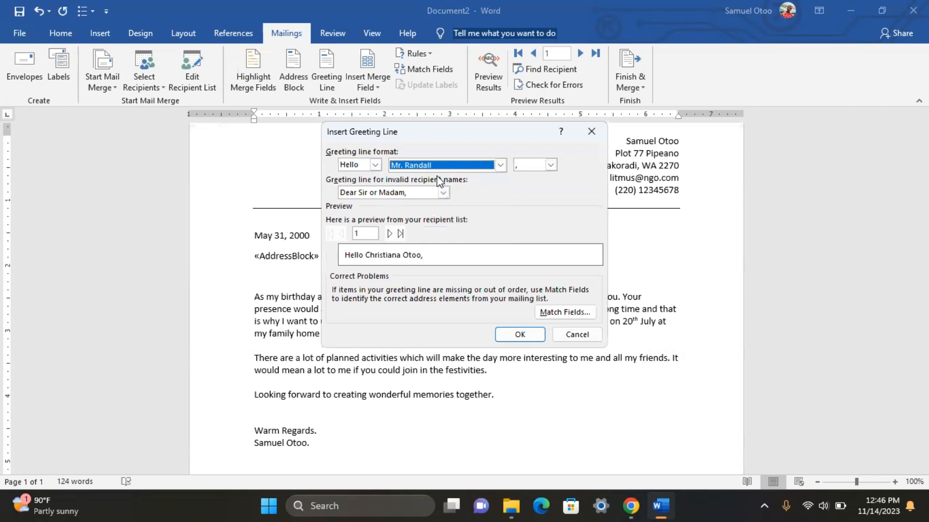
{"action": "left_click", "coordinate": [501, 165]}
{"action": "left_click", "coordinate": [444, 222]}
Step: Preview the Hello greeting for every recipient and insert the greeting line into the letter
{"action": "left_click", "coordinate": [390, 234]}
{"action": "left_click", "coordinate": [389, 233]}
{"action": "left_click", "coordinate": [389, 234]}
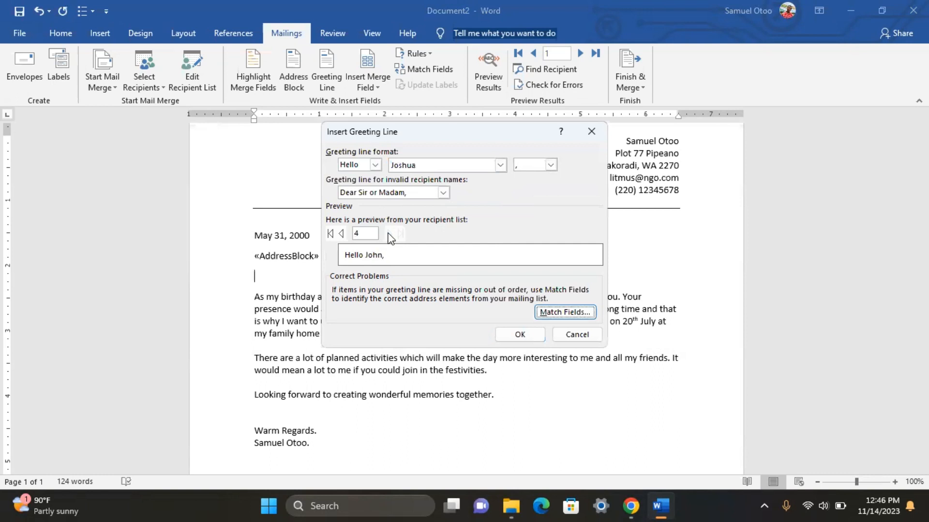
{"action": "left_click", "coordinate": [340, 234]}
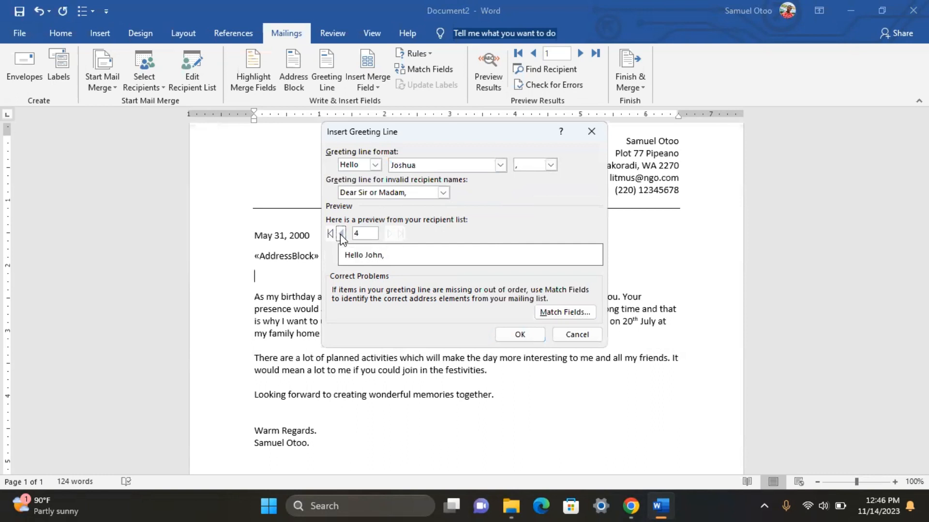
{"action": "left_click", "coordinate": [340, 234]}
{"action": "left_click", "coordinate": [340, 234]}
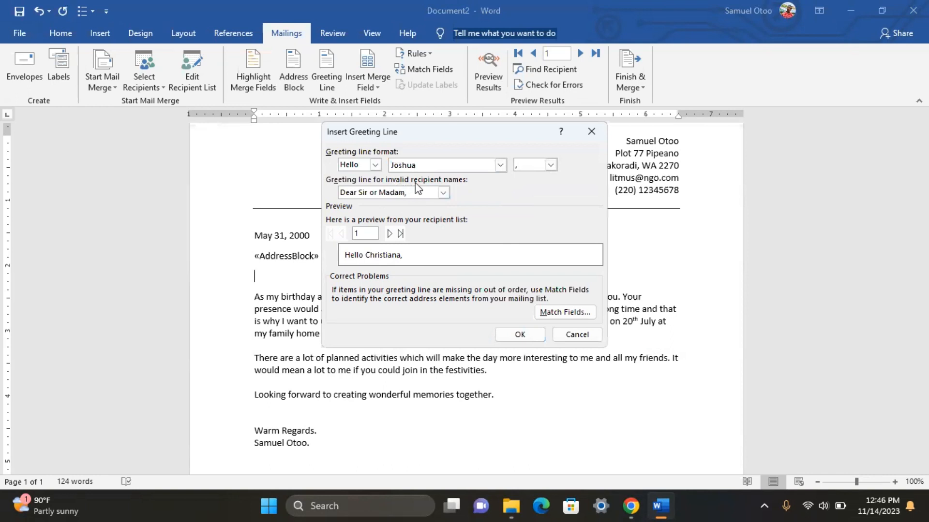
{"action": "left_click", "coordinate": [499, 166]}
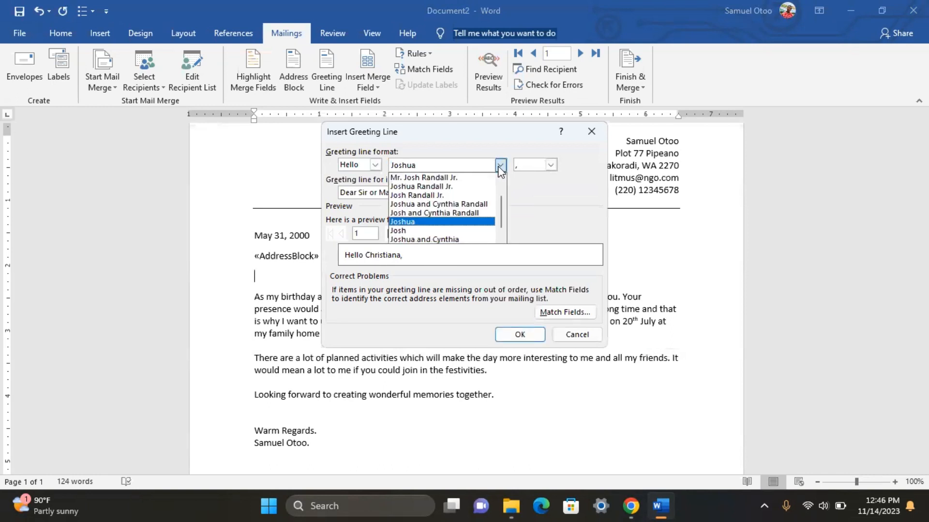
{"action": "scroll", "coordinate": [425, 220], "scroll_direction": "down", "scroll_amount": 1}
{"action": "scroll", "coordinate": [425, 218], "scroll_direction": "up", "scroll_amount": 2}
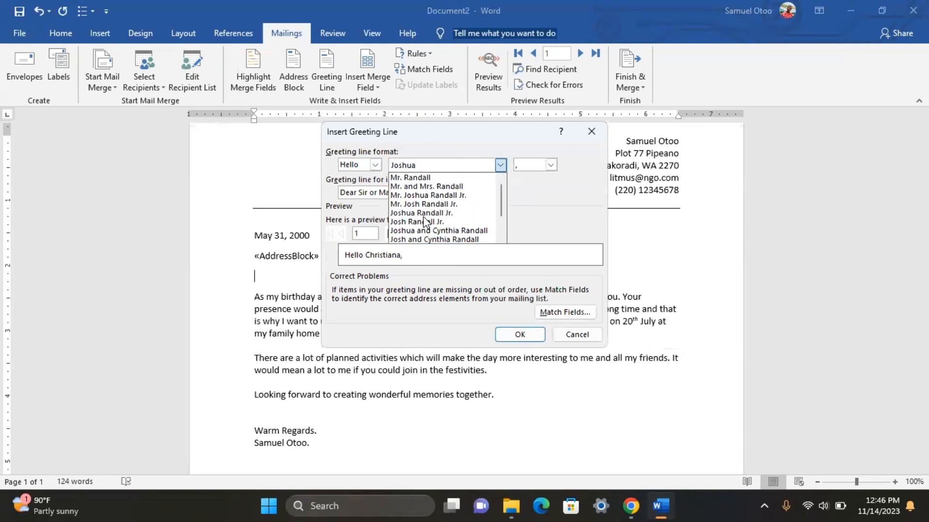
{"action": "left_click", "coordinate": [500, 166]}
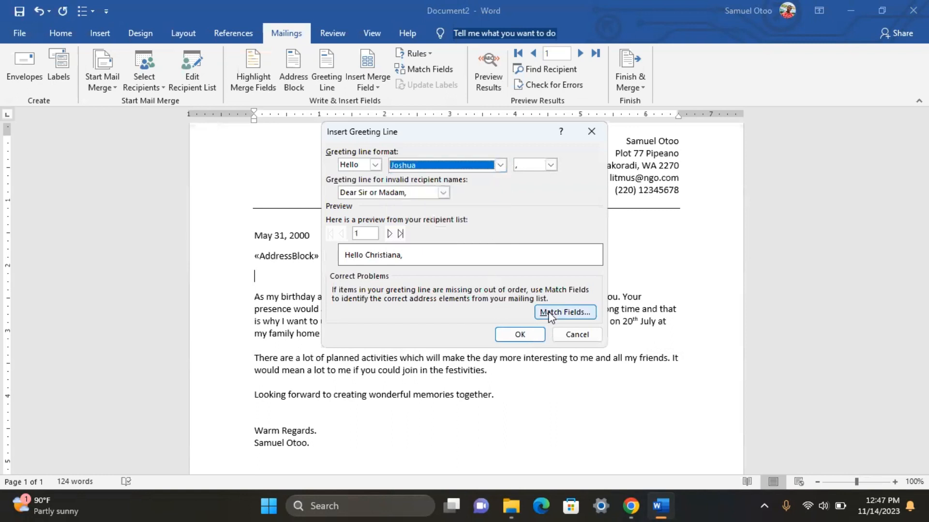
{"action": "left_click", "coordinate": [518, 334]}
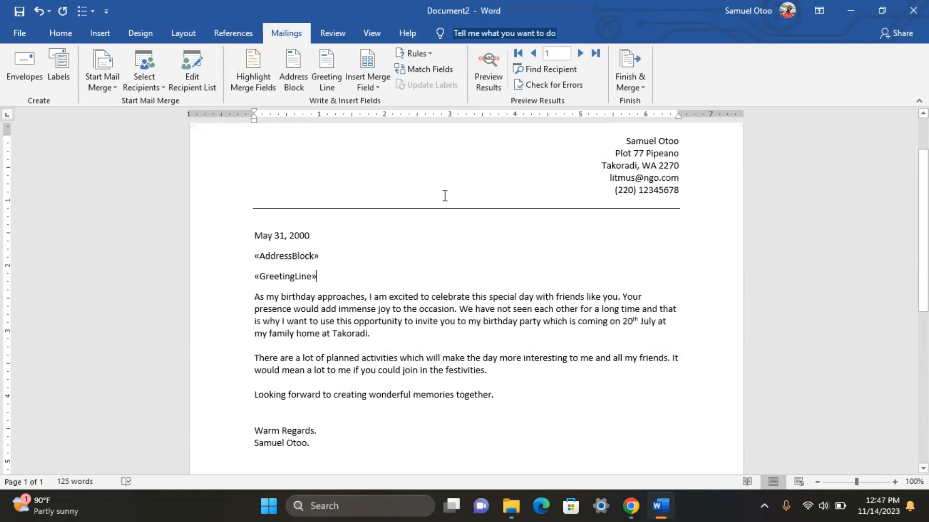
Step: Check that «AddressBlock» and «GreetingLine» are in place, then open Finish & Merge
{"action": "scroll", "coordinate": [370, 288], "scroll_direction": "down", "scroll_amount": 3}
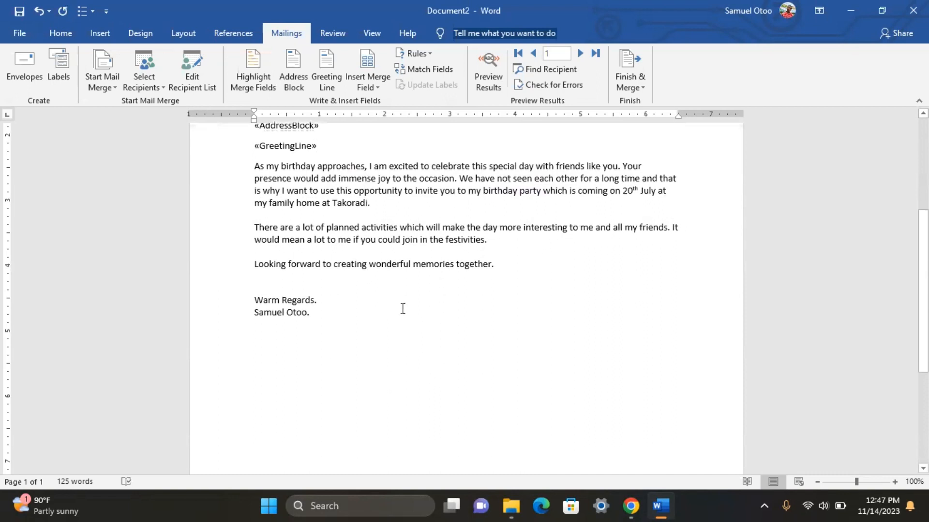
{"action": "scroll", "coordinate": [349, 348], "scroll_direction": "up", "scroll_amount": 5}
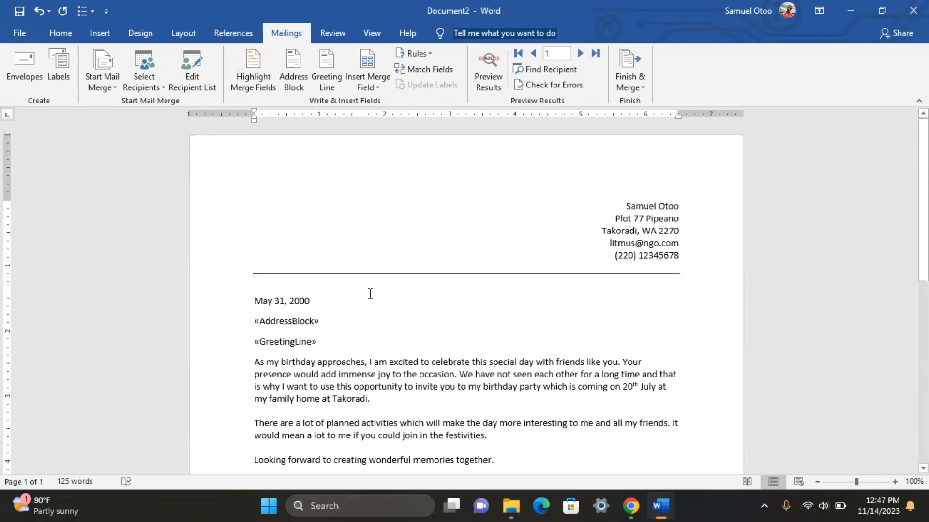
{"action": "scroll", "coordinate": [370, 294], "scroll_direction": "down", "scroll_amount": 2}
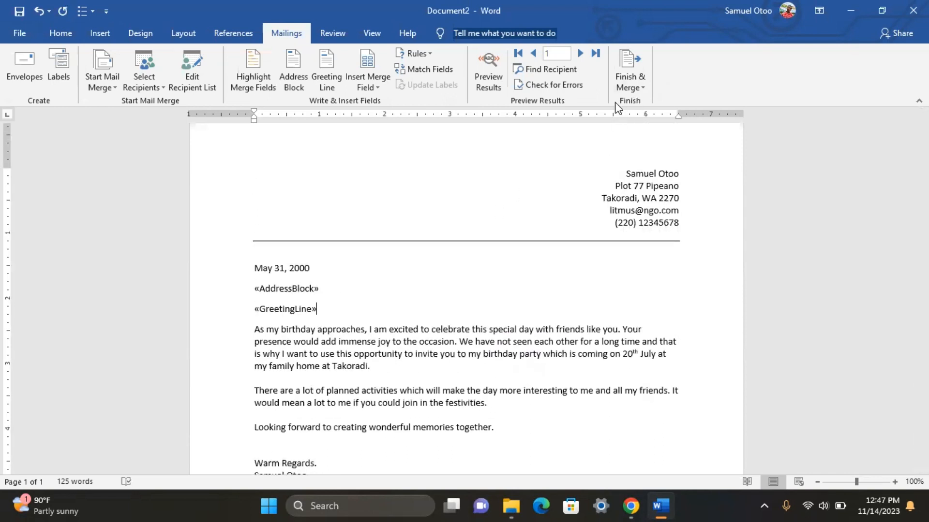
{"action": "left_click", "coordinate": [629, 74]}
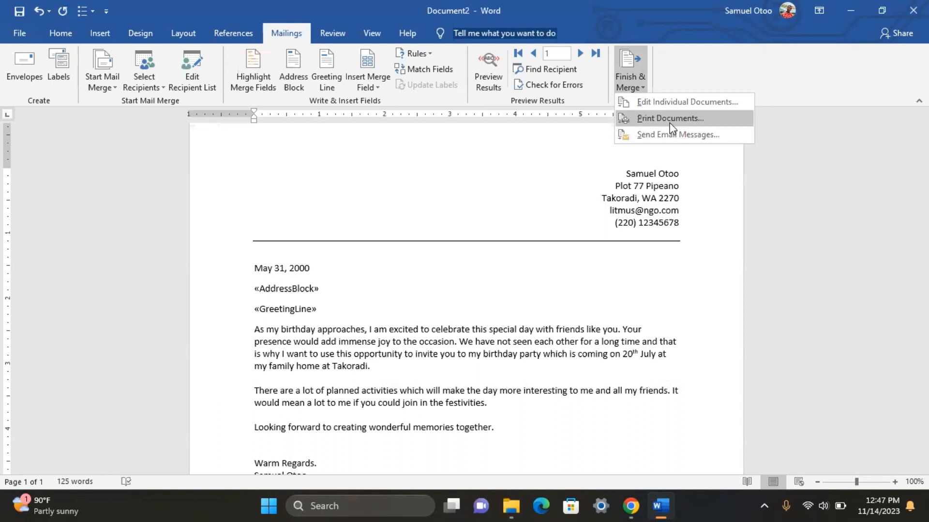
Step: Merge all records as individual documents into the new Letters1 file
{"action": "left_click", "coordinate": [672, 103]}
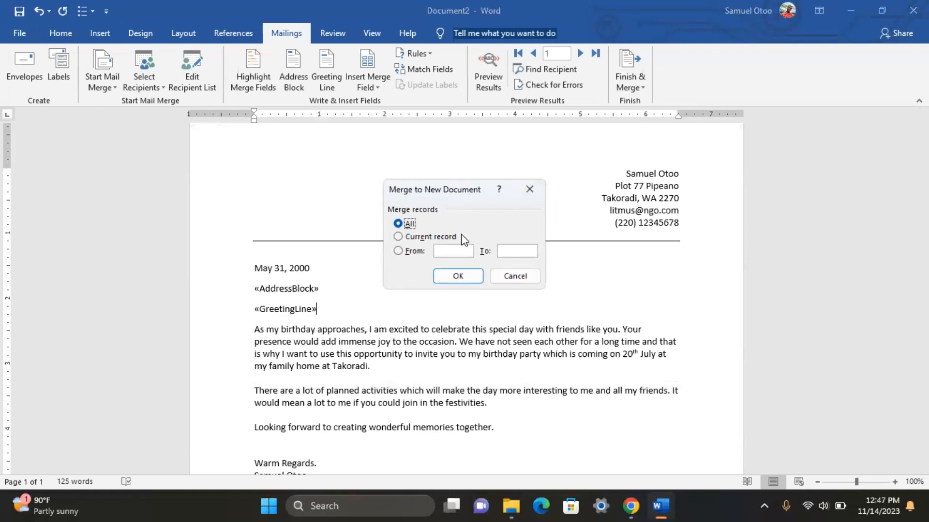
{"action": "left_click", "coordinate": [456, 272]}
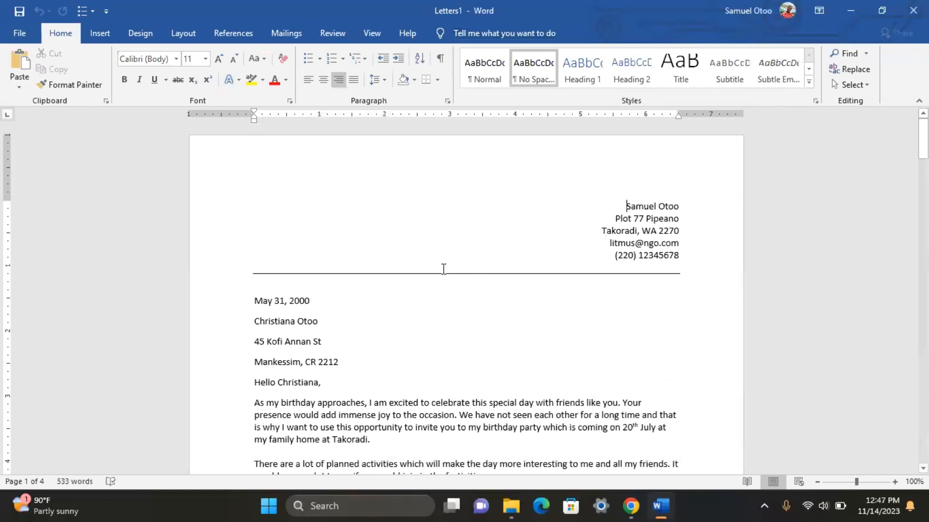
Step: Scroll through Letters1 and return to the first letter's date and address
{"action": "scroll", "coordinate": [396, 299], "scroll_direction": "down", "scroll_amount": 3}
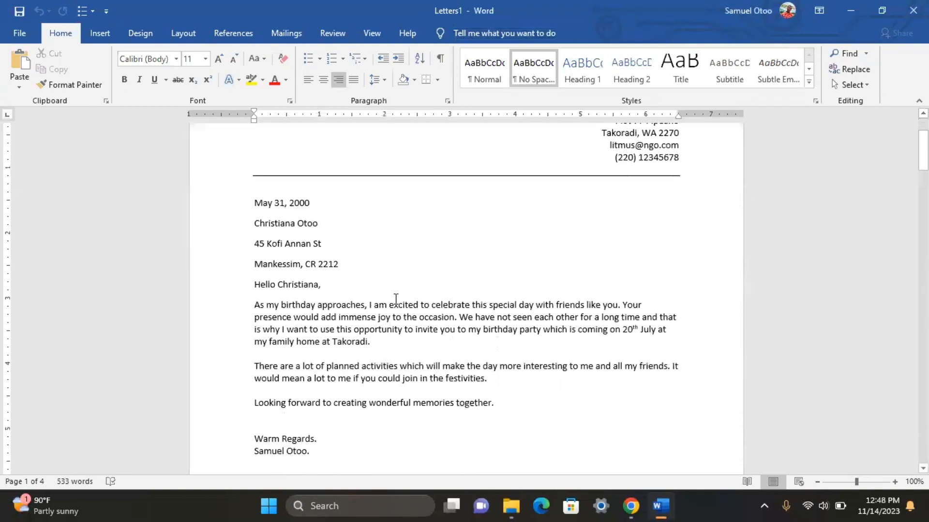
{"action": "scroll", "coordinate": [395, 300], "scroll_direction": "down", "scroll_amount": 15}
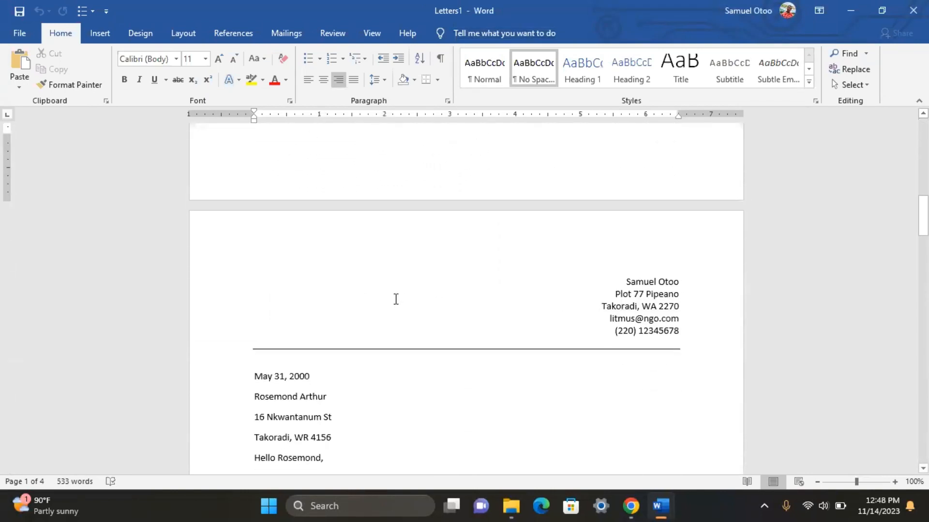
{"action": "scroll", "coordinate": [396, 299], "scroll_direction": "down", "scroll_amount": 7}
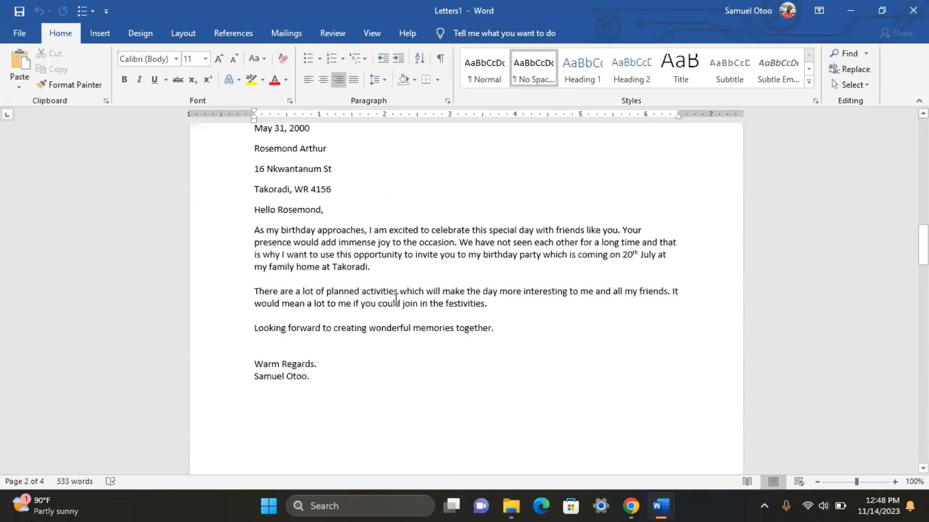
{"action": "scroll", "coordinate": [396, 300], "scroll_direction": "down", "scroll_amount": 5}
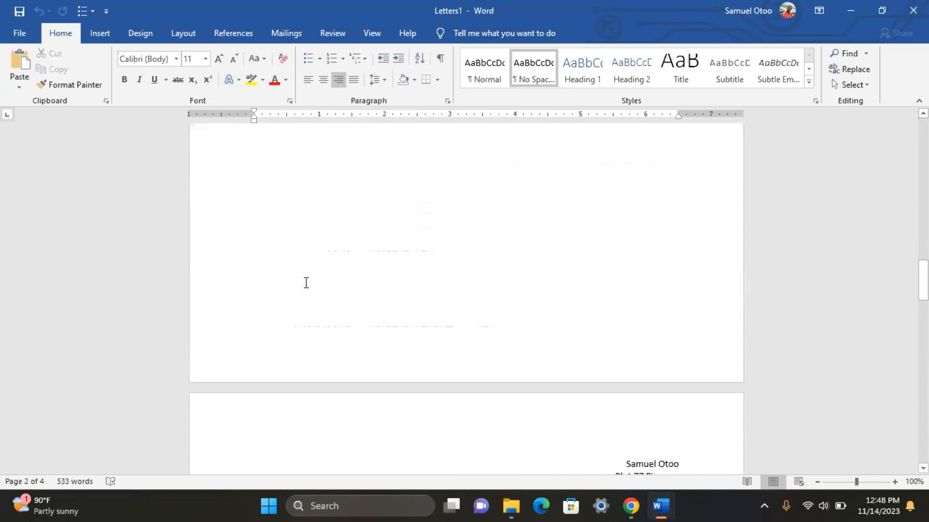
{"action": "scroll", "coordinate": [306, 283], "scroll_direction": "down", "scroll_amount": 16}
{"action": "scroll", "coordinate": [331, 294], "scroll_direction": "up", "scroll_amount": 4}
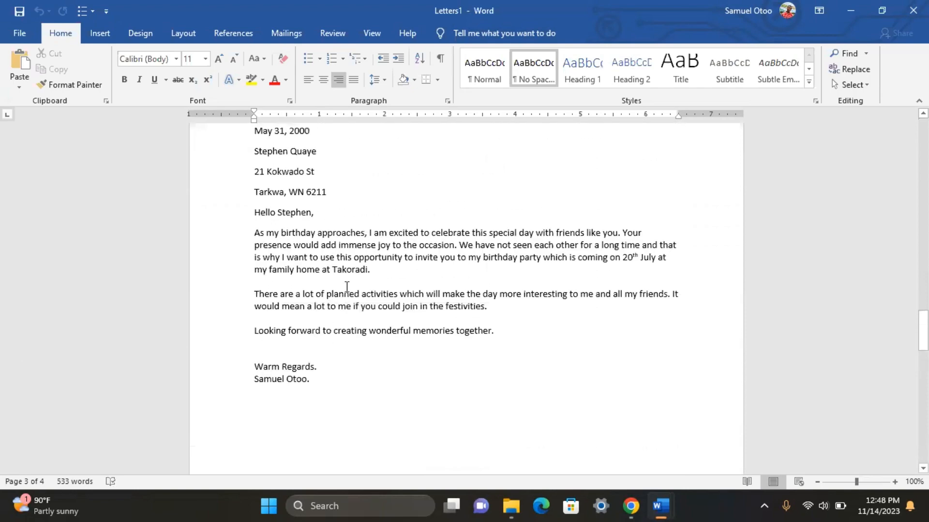
{"action": "scroll", "coordinate": [346, 287], "scroll_direction": "up", "scroll_amount": 20}
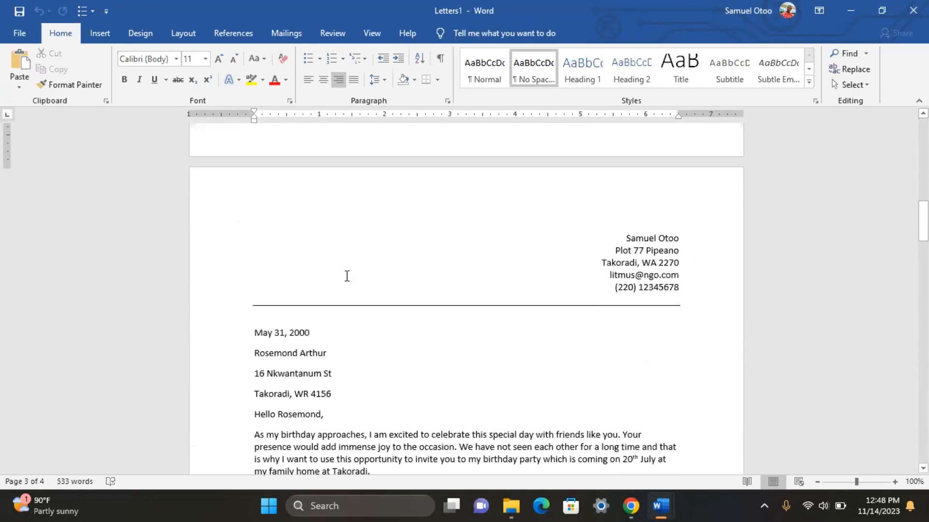
{"action": "scroll", "coordinate": [347, 276], "scroll_direction": "up", "scroll_amount": 20}
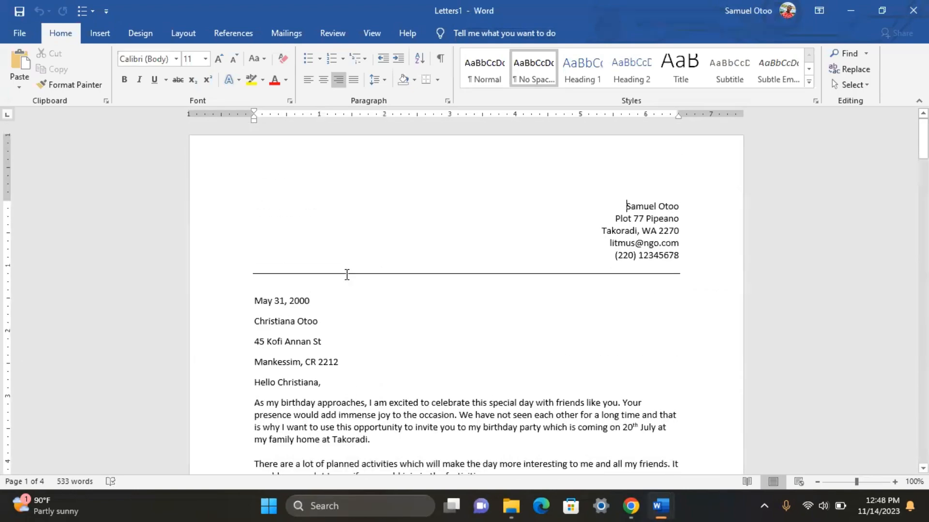
{"action": "scroll", "coordinate": [300, 237], "scroll_direction": "down", "scroll_amount": 1}
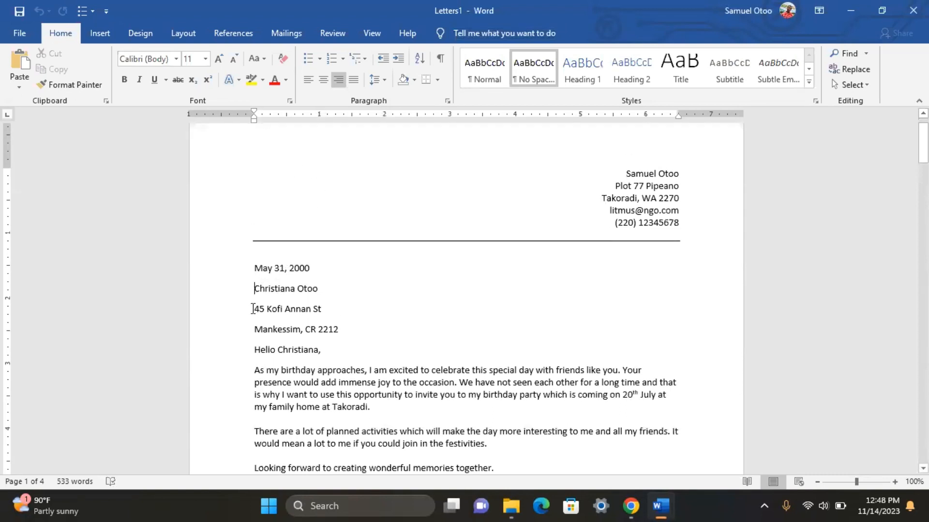
Step: Apply No Spacing to the first letter's address lines and add a blank line before its greeting
{"action": "left_click_drag", "start_coordinate": [253, 308], "coordinate": [341, 333]}
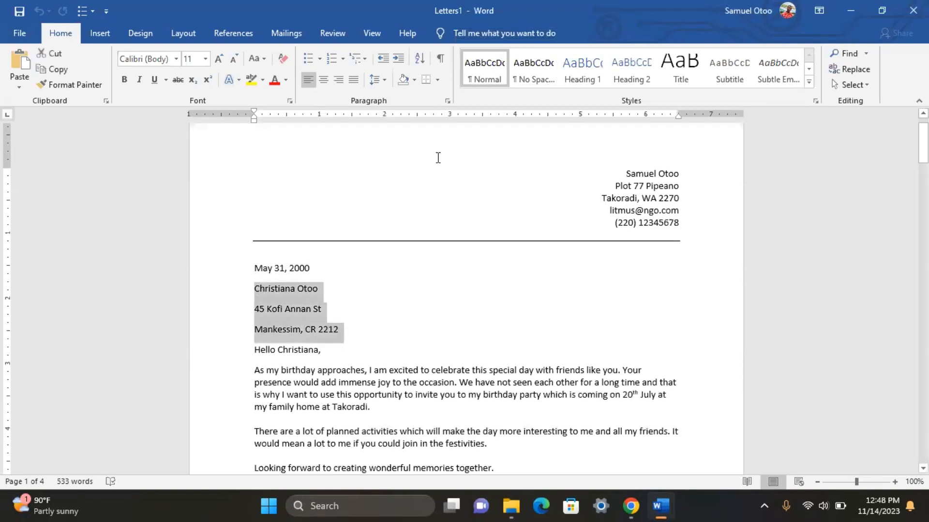
{"action": "left_click", "coordinate": [534, 82]}
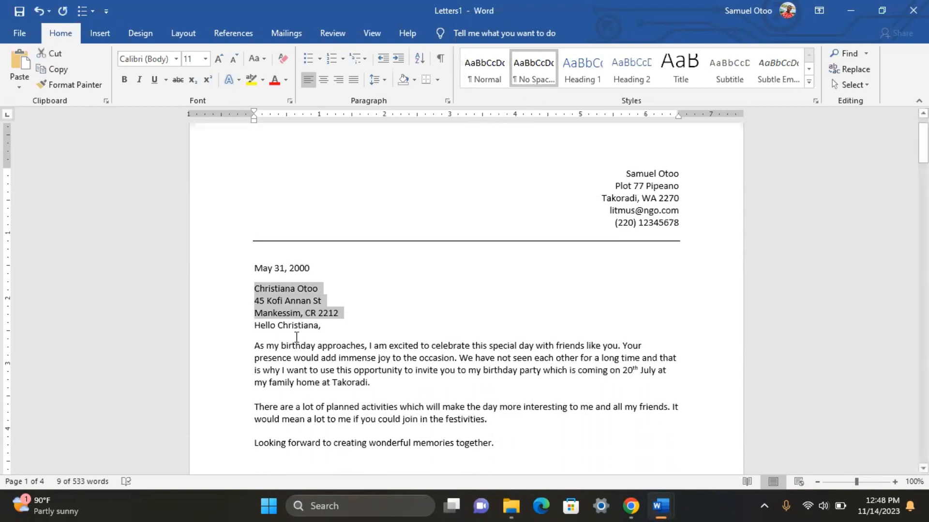
{"action": "left_click", "coordinate": [380, 328]}
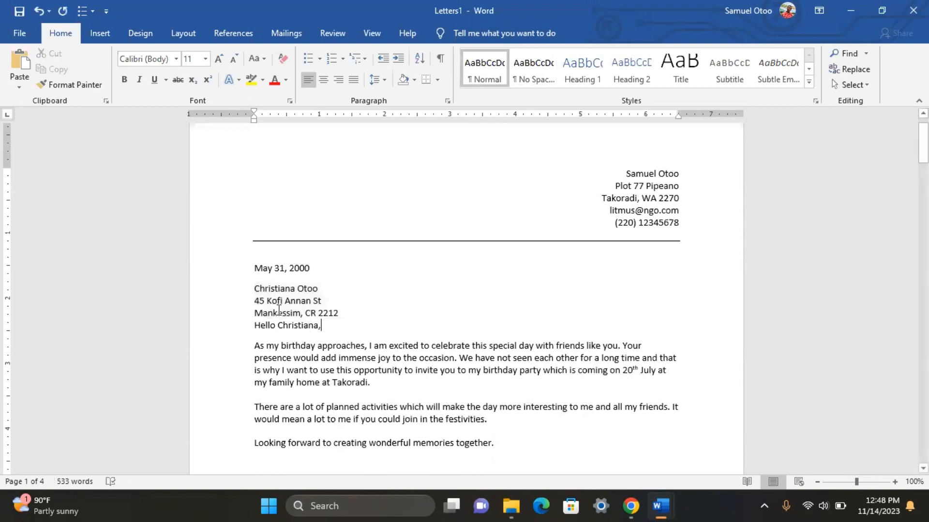
{"action": "left_click", "coordinate": [341, 308]}
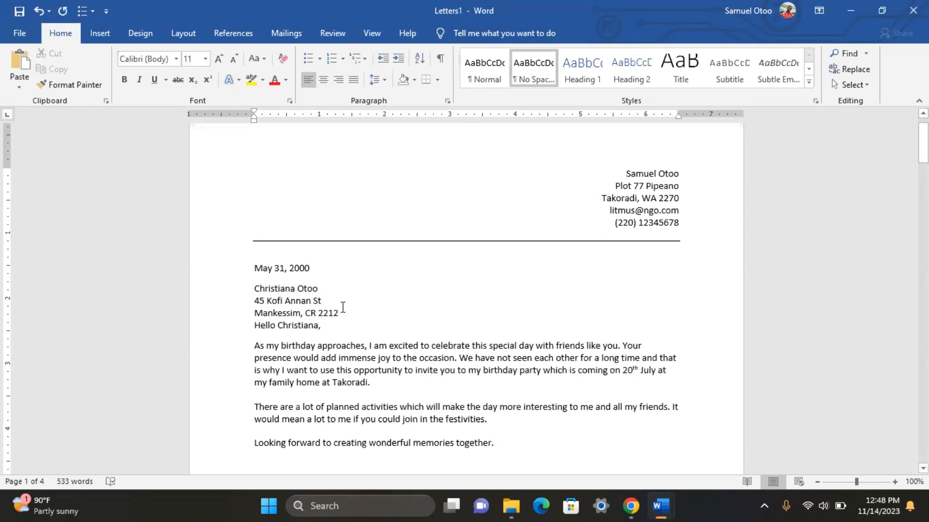
{"action": "key", "text": "Return"}
Step: Apply No Spacing to the second letter's date and address lines, adding a blank line after them
{"action": "scroll", "coordinate": [328, 340], "scroll_direction": "down", "scroll_amount": 10}
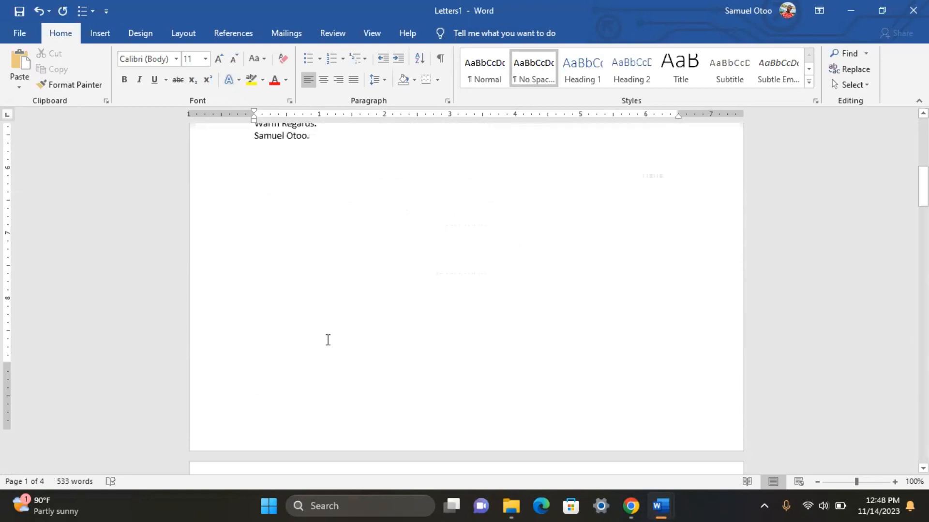
{"action": "scroll", "coordinate": [327, 340], "scroll_direction": "down", "scroll_amount": 8}
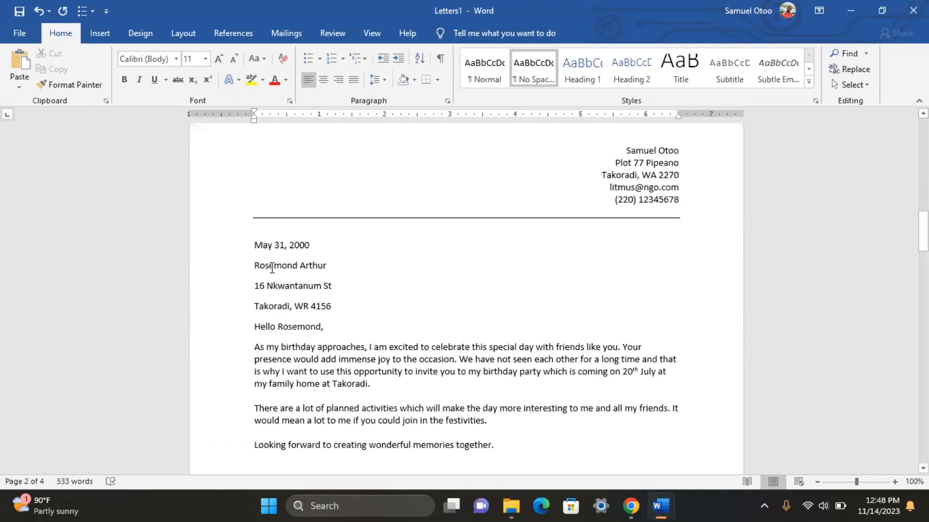
{"action": "left_click_drag", "start_coordinate": [254, 246], "coordinate": [338, 305]}
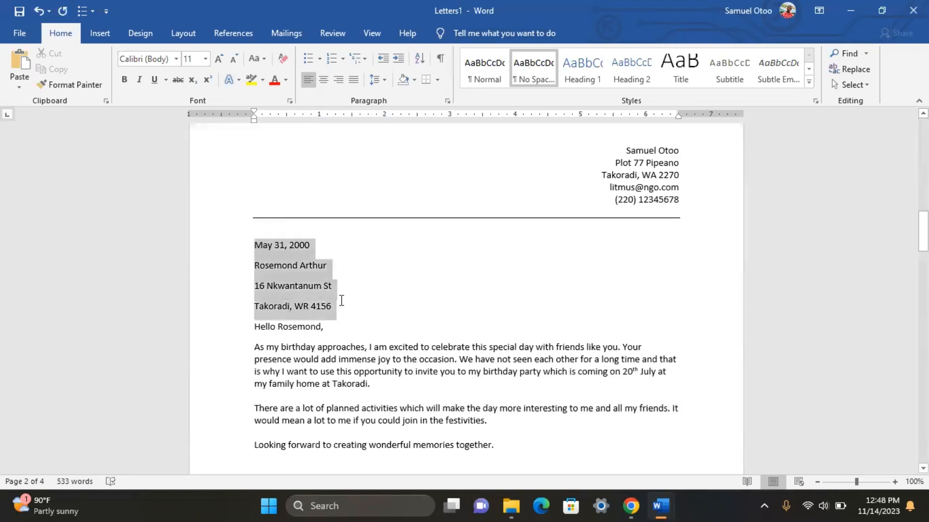
{"action": "left_click", "coordinate": [520, 82]}
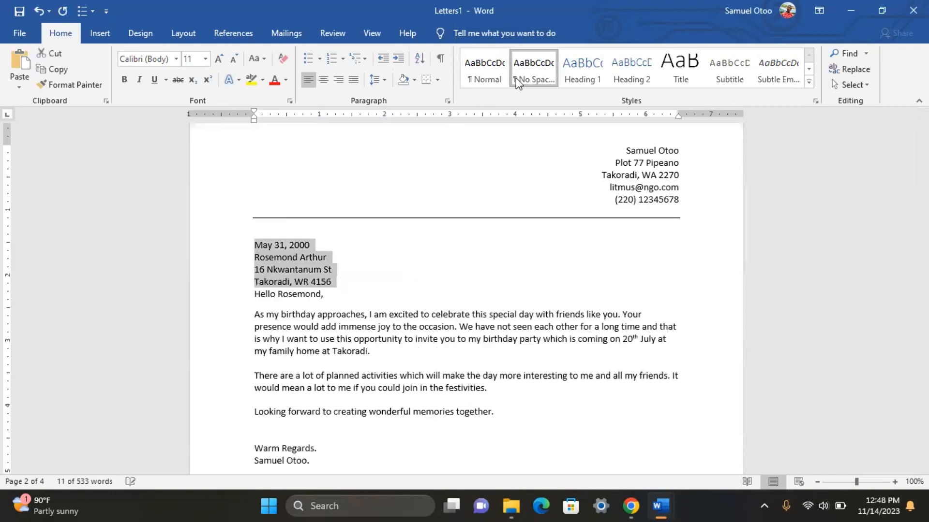
{"action": "left_click", "coordinate": [334, 281]}
{"action": "key", "text": "Return"}
Step: Apply No Spacing to the third letter's three address lines and add a blank line before the greeting
{"action": "scroll", "coordinate": [297, 328], "scroll_direction": "down", "scroll_amount": 10}
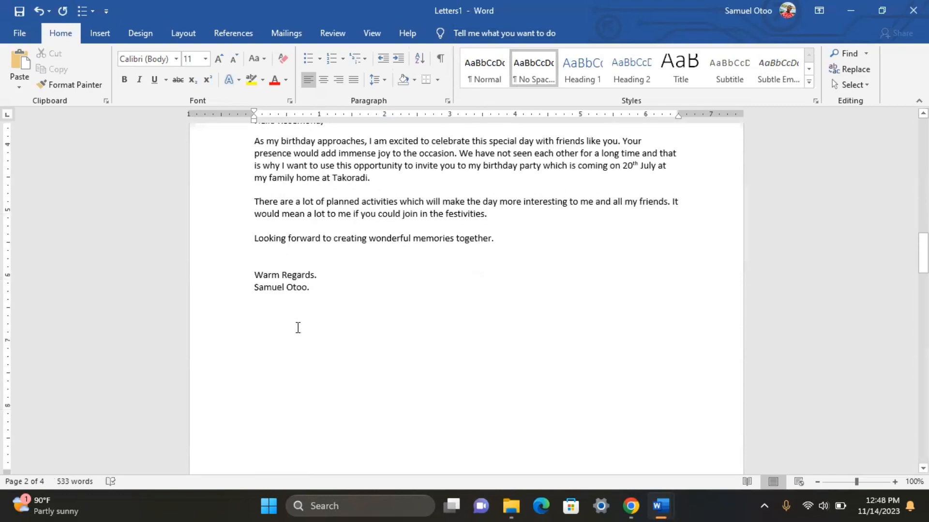
{"action": "scroll", "coordinate": [298, 333], "scroll_direction": "down", "scroll_amount": 10}
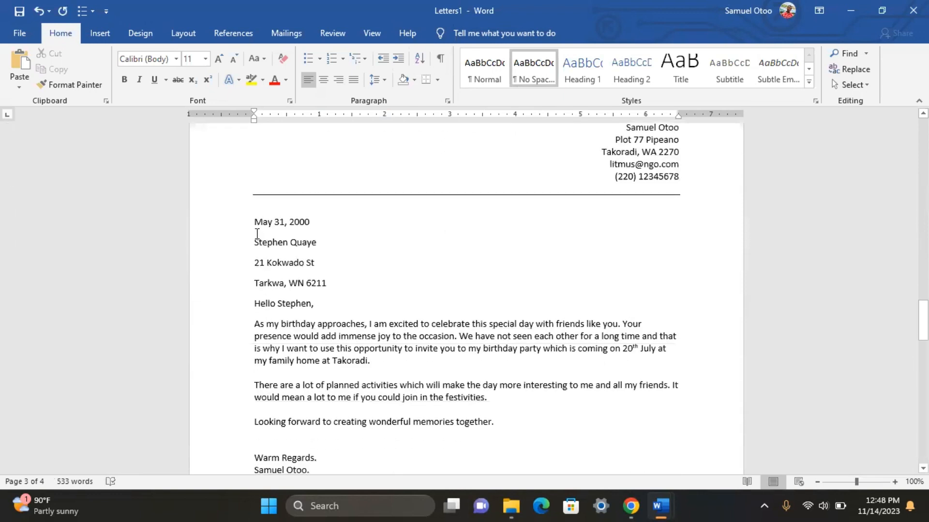
{"action": "left_click_drag", "start_coordinate": [257, 233], "coordinate": [283, 286]}
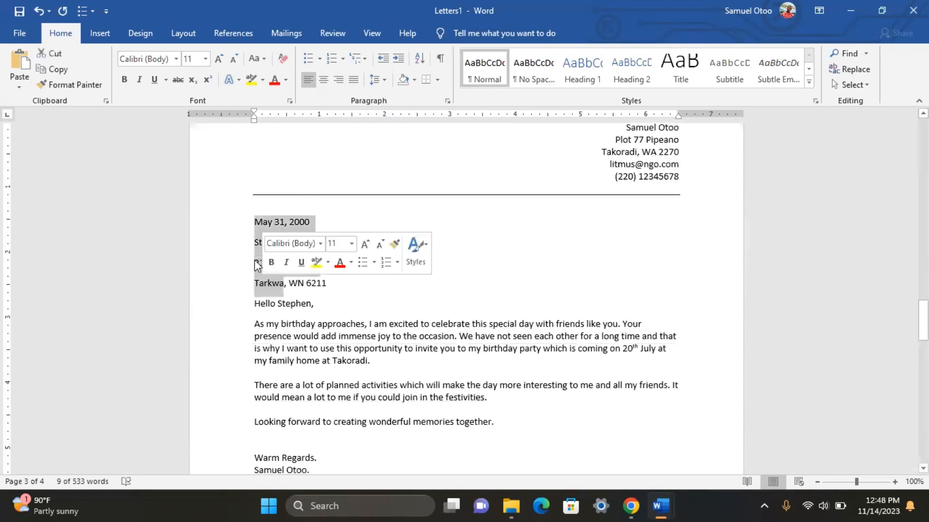
{"action": "left_click", "coordinate": [257, 265]}
{"action": "left_click_drag", "start_coordinate": [255, 241], "coordinate": [331, 286]}
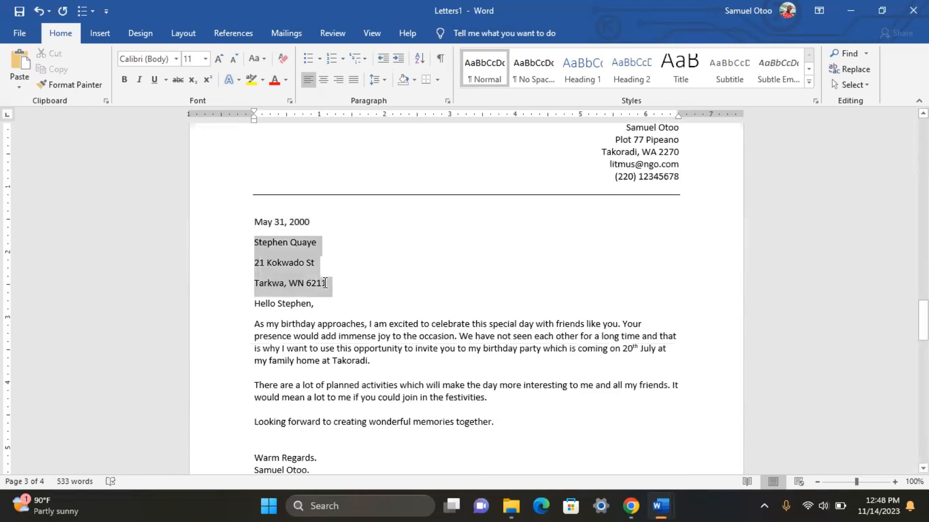
{"action": "left_click", "coordinate": [532, 72]}
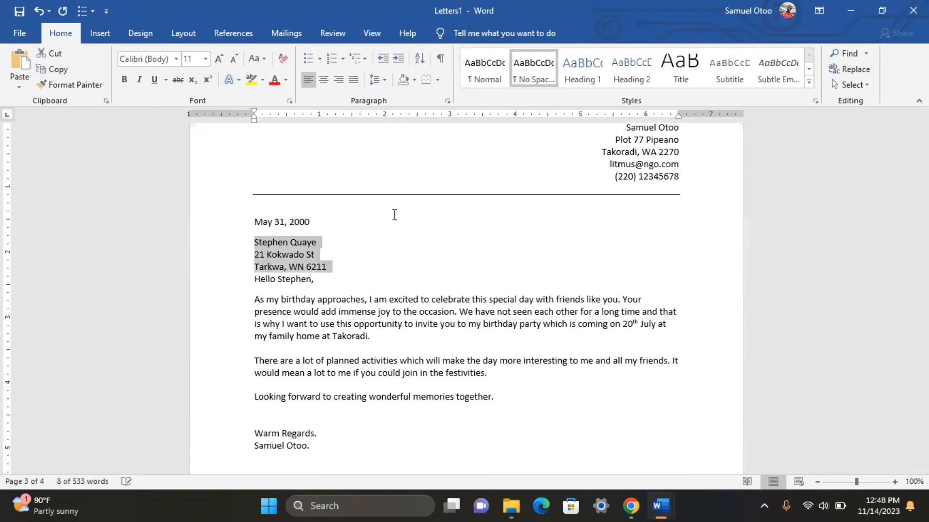
{"action": "left_click", "coordinate": [334, 272]}
{"action": "key", "text": "Return"}
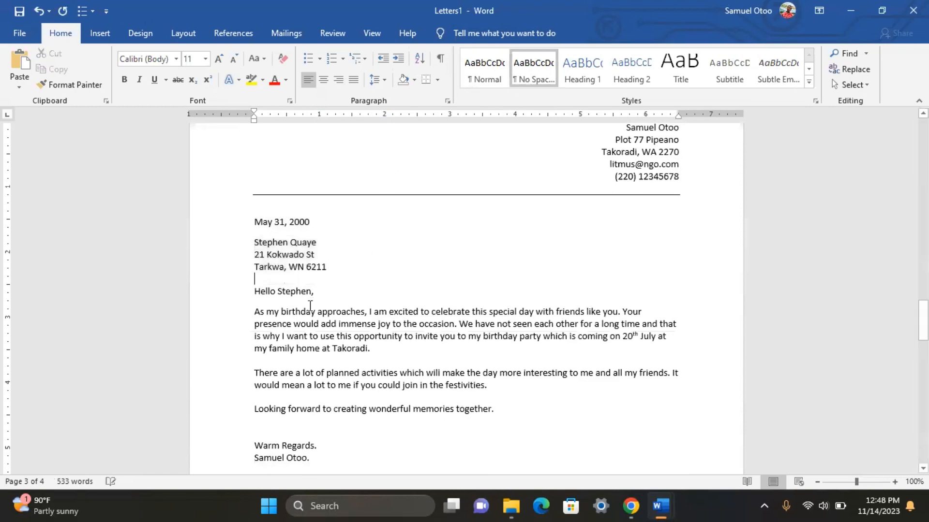
Step: Apply No Spacing to the fourth letter's address lines and add a blank line before its greeting
{"action": "scroll", "coordinate": [268, 348], "scroll_direction": "down", "scroll_amount": 5}
{"action": "scroll", "coordinate": [269, 349], "scroll_direction": "up", "scroll_amount": 10}
{"action": "scroll", "coordinate": [269, 349], "scroll_direction": "down", "scroll_amount": 10}
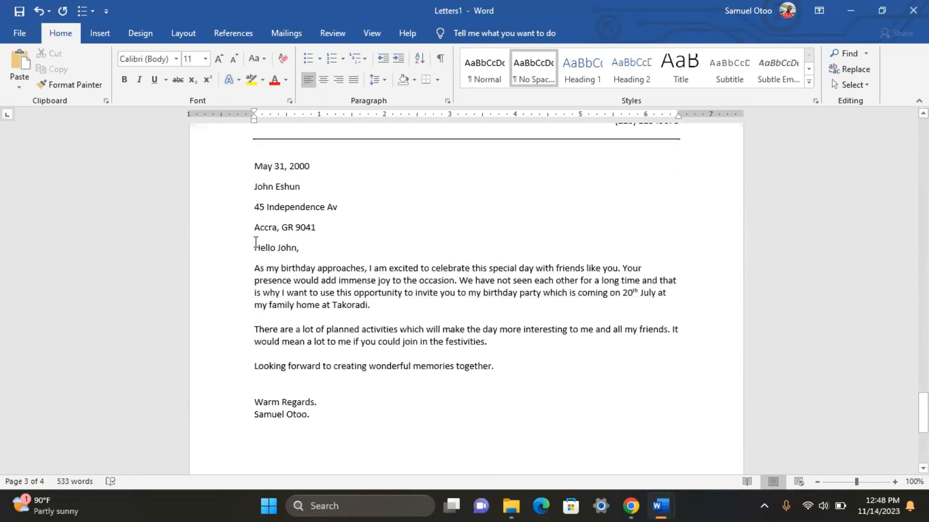
{"action": "left_click_drag", "start_coordinate": [253, 196], "coordinate": [310, 230]}
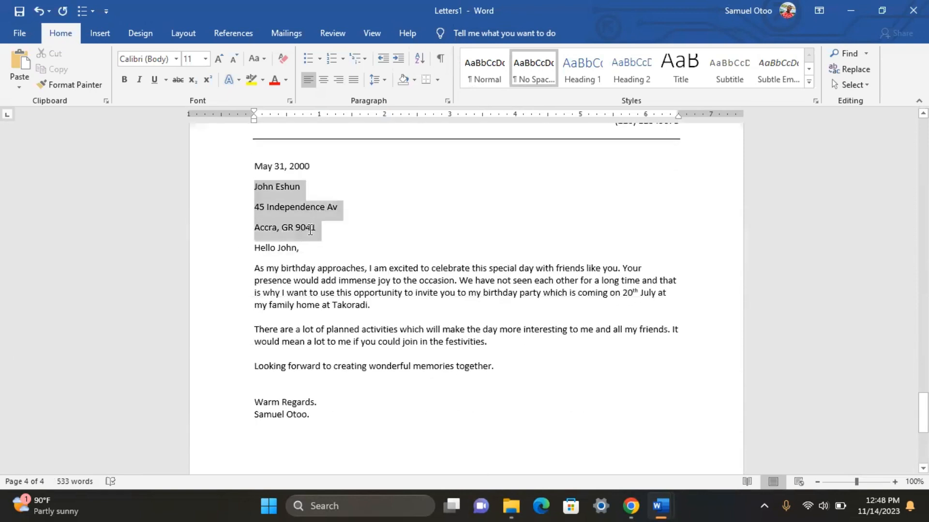
{"action": "left_click", "coordinate": [521, 81]}
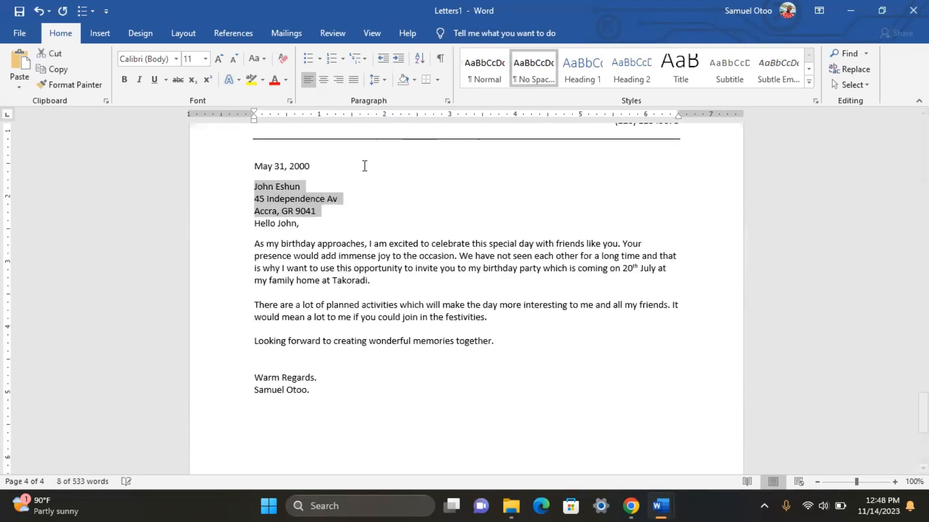
{"action": "left_click", "coordinate": [316, 211]}
{"action": "key", "text": "Return"}
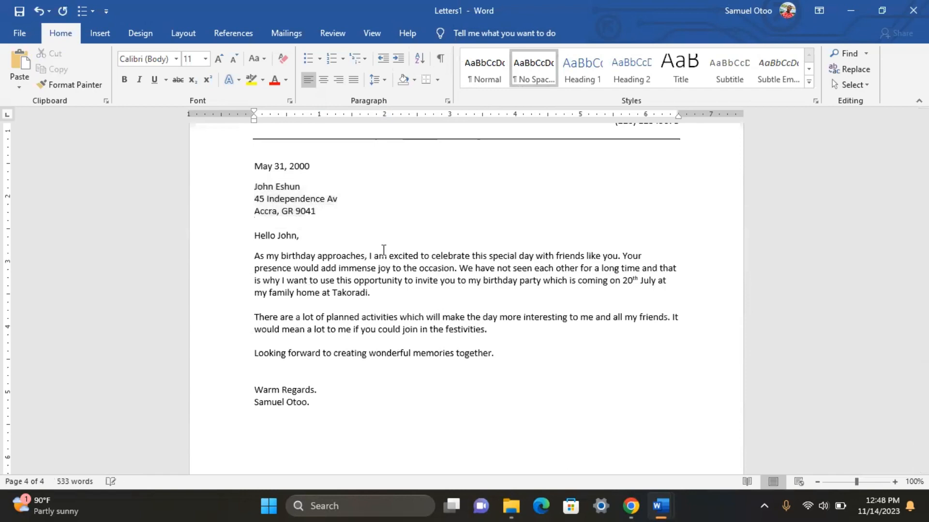
{"action": "scroll", "coordinate": [445, 374], "scroll_direction": "down", "scroll_amount": 3}
{"action": "scroll", "coordinate": [445, 373], "scroll_direction": "down", "scroll_amount": 5}
Step: Scroll through all four letters checking their compact address blocks, then return to page 1
{"action": "scroll", "coordinate": [443, 367], "scroll_direction": "up", "scroll_amount": 15}
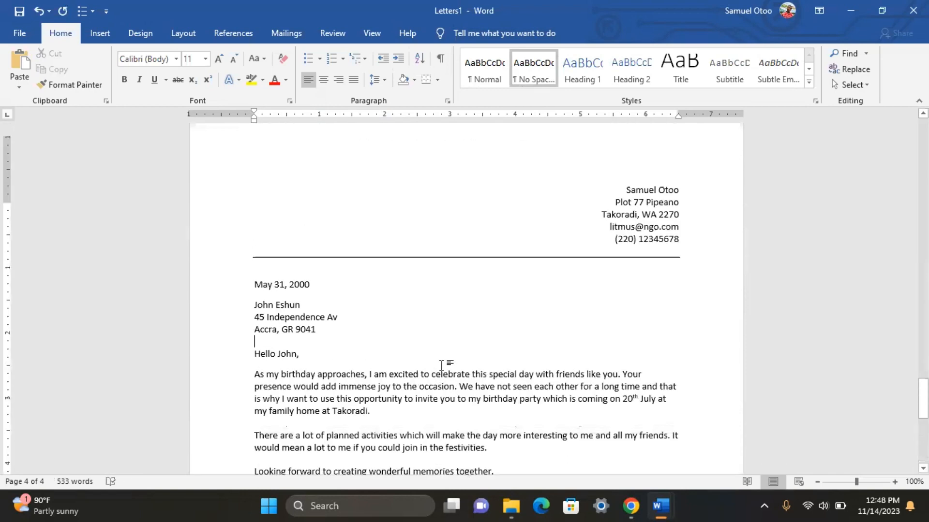
{"action": "scroll", "coordinate": [440, 360], "scroll_direction": "down", "scroll_amount": 10}
{"action": "scroll", "coordinate": [437, 359], "scroll_direction": "up", "scroll_amount": 10}
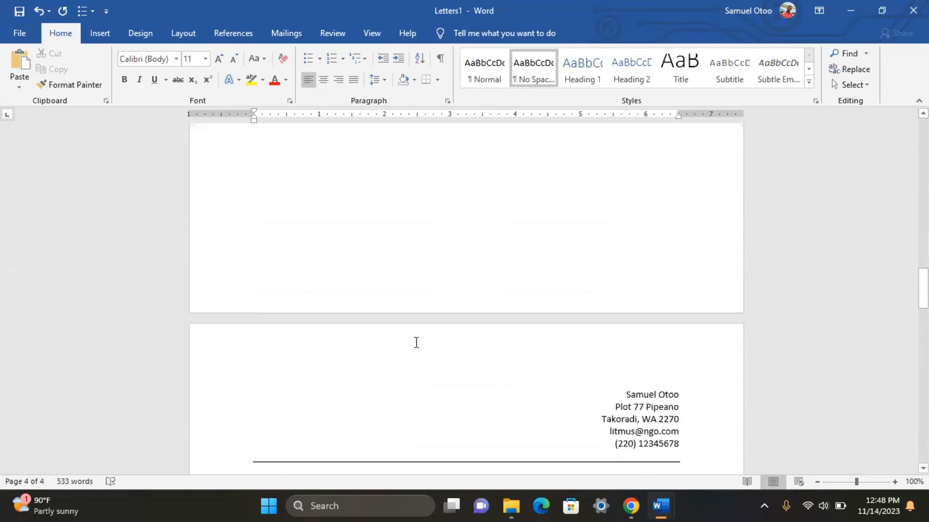
{"action": "scroll", "coordinate": [415, 343], "scroll_direction": "down", "scroll_amount": 11}
{"action": "scroll", "coordinate": [410, 344], "scroll_direction": "up", "scroll_amount": 12}
{"action": "scroll", "coordinate": [397, 337], "scroll_direction": "down", "scroll_amount": 3}
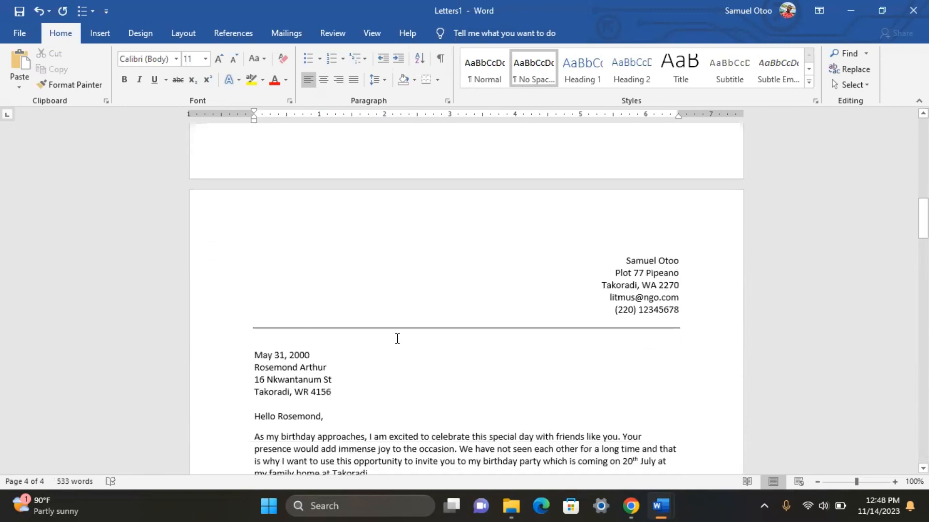
{"action": "scroll", "coordinate": [397, 333], "scroll_direction": "up", "scroll_amount": 11}
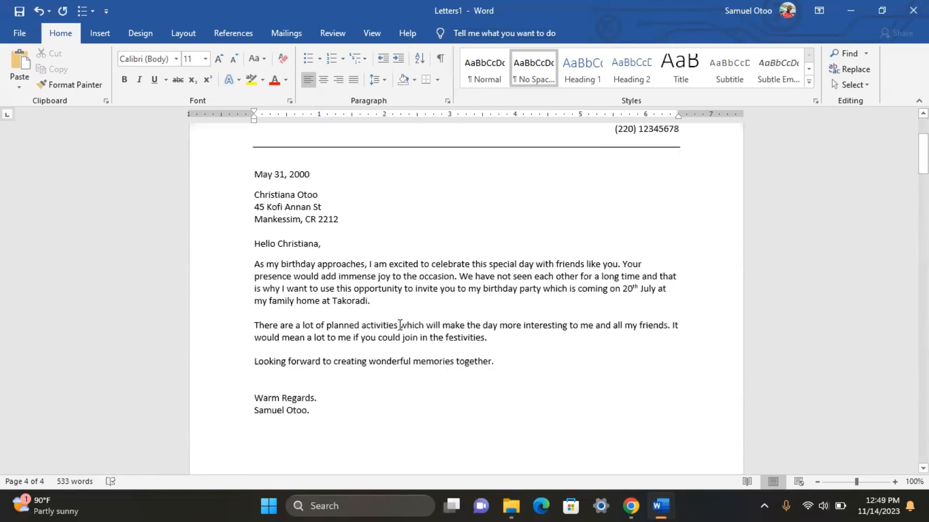
{"action": "scroll", "coordinate": [232, 253], "scroll_direction": "down", "scroll_amount": 2}
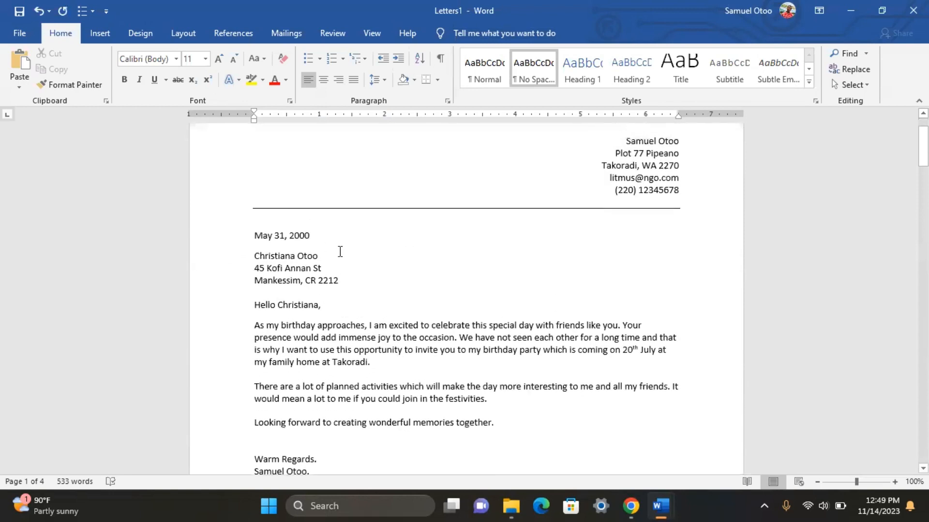
{"action": "scroll", "coordinate": [338, 251], "scroll_direction": "up", "scroll_amount": 2}
{"action": "scroll", "coordinate": [326, 263], "scroll_direction": "down", "scroll_amount": 11}
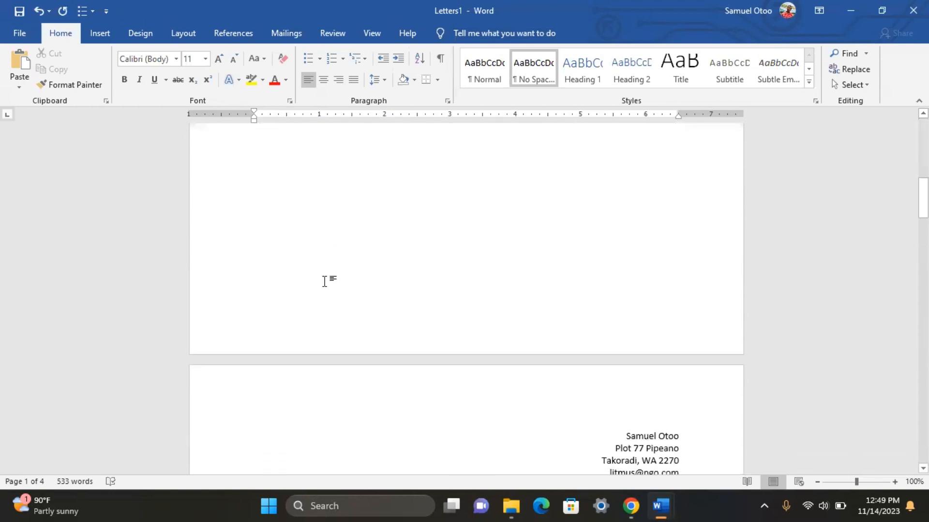
{"action": "scroll", "coordinate": [326, 273], "scroll_direction": "down", "scroll_amount": 5}
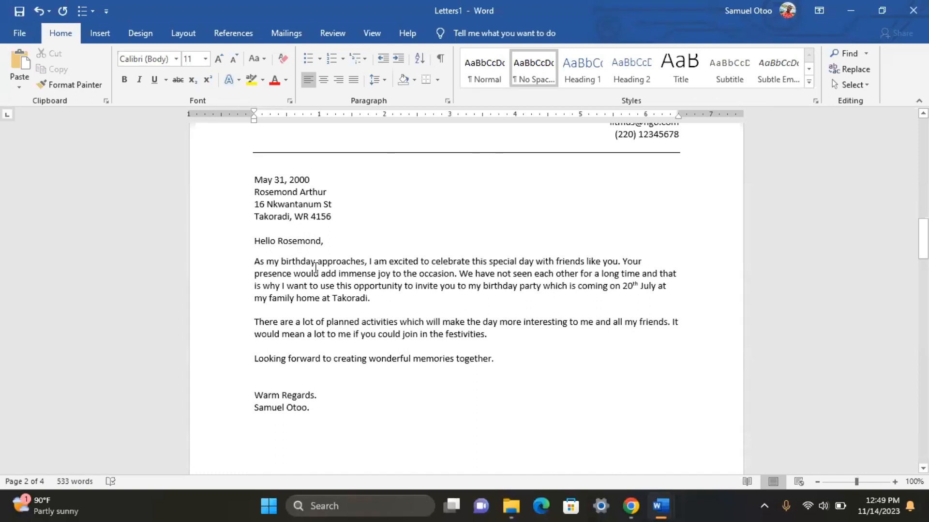
{"action": "scroll", "coordinate": [296, 311], "scroll_direction": "up", "scroll_amount": 8}
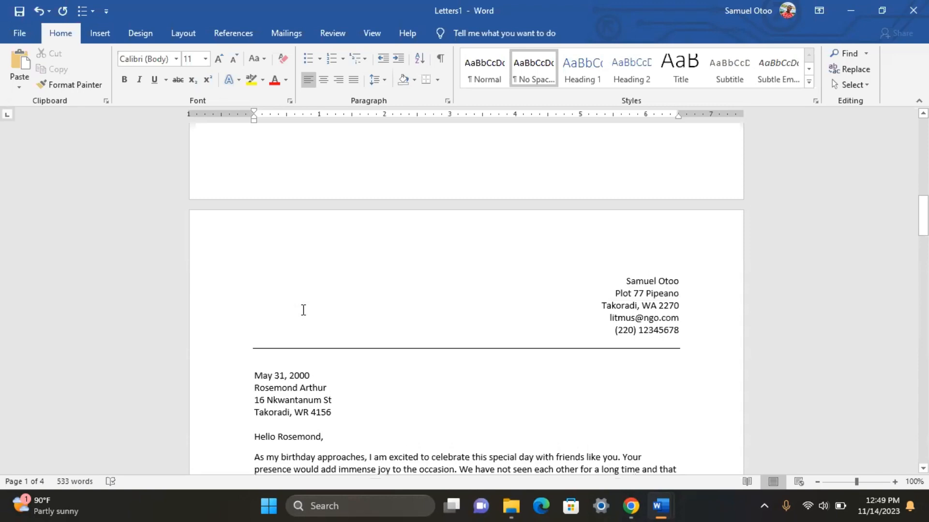
{"action": "scroll", "coordinate": [301, 300], "scroll_direction": "up", "scroll_amount": 10}
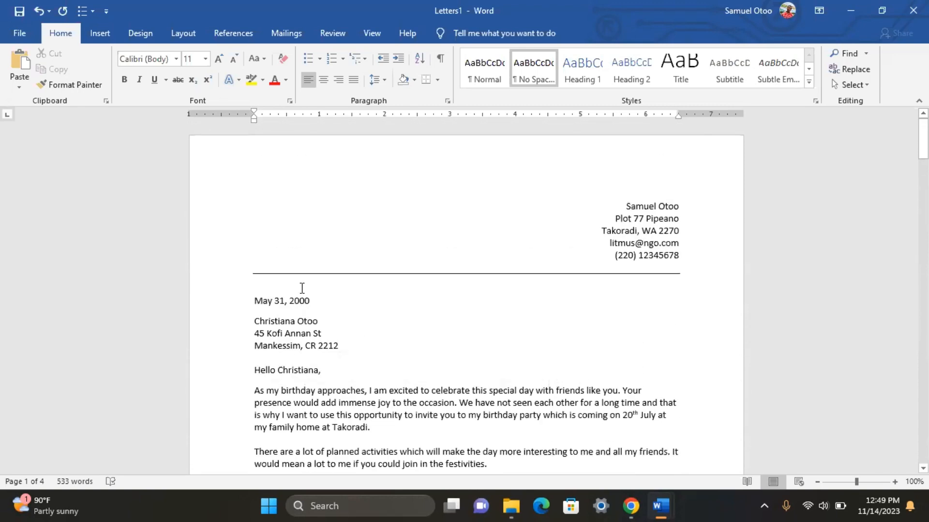